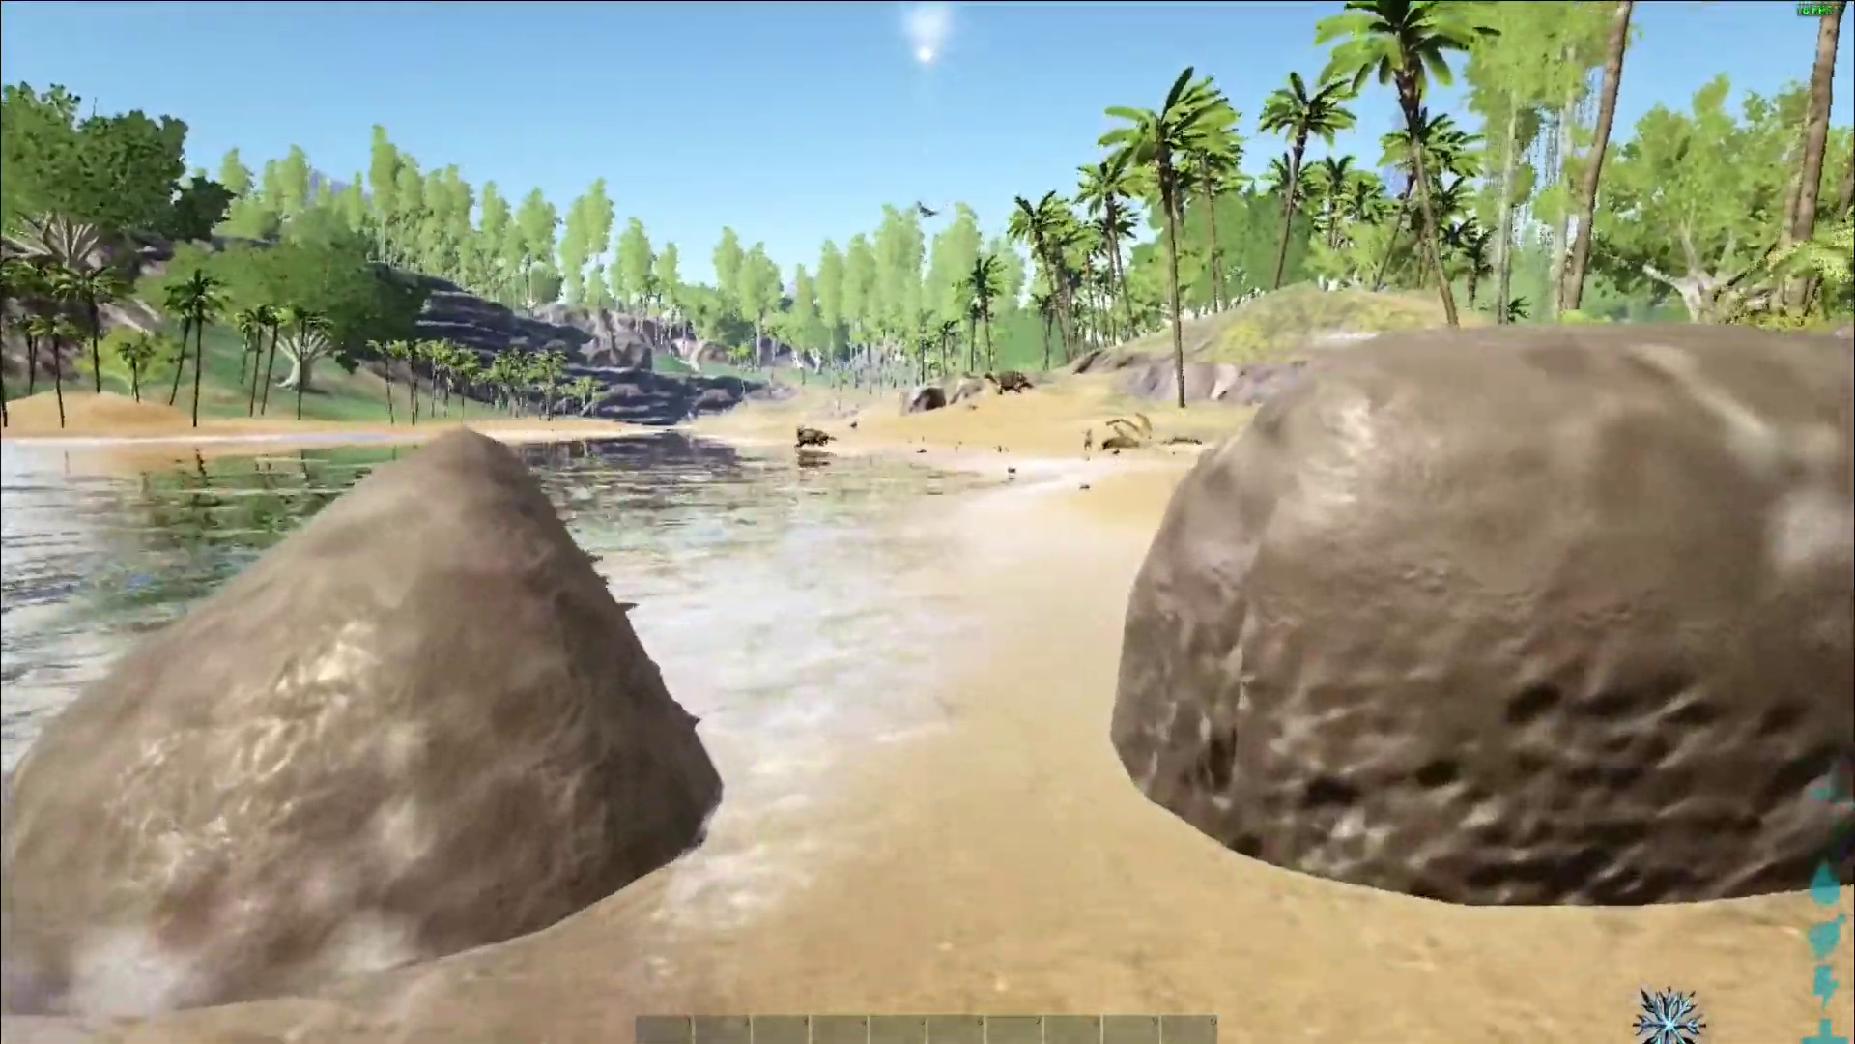
- Walk from the rocks along the beach, past the driftwood, plant bundle and dodo, toward the rock pile
key(w)
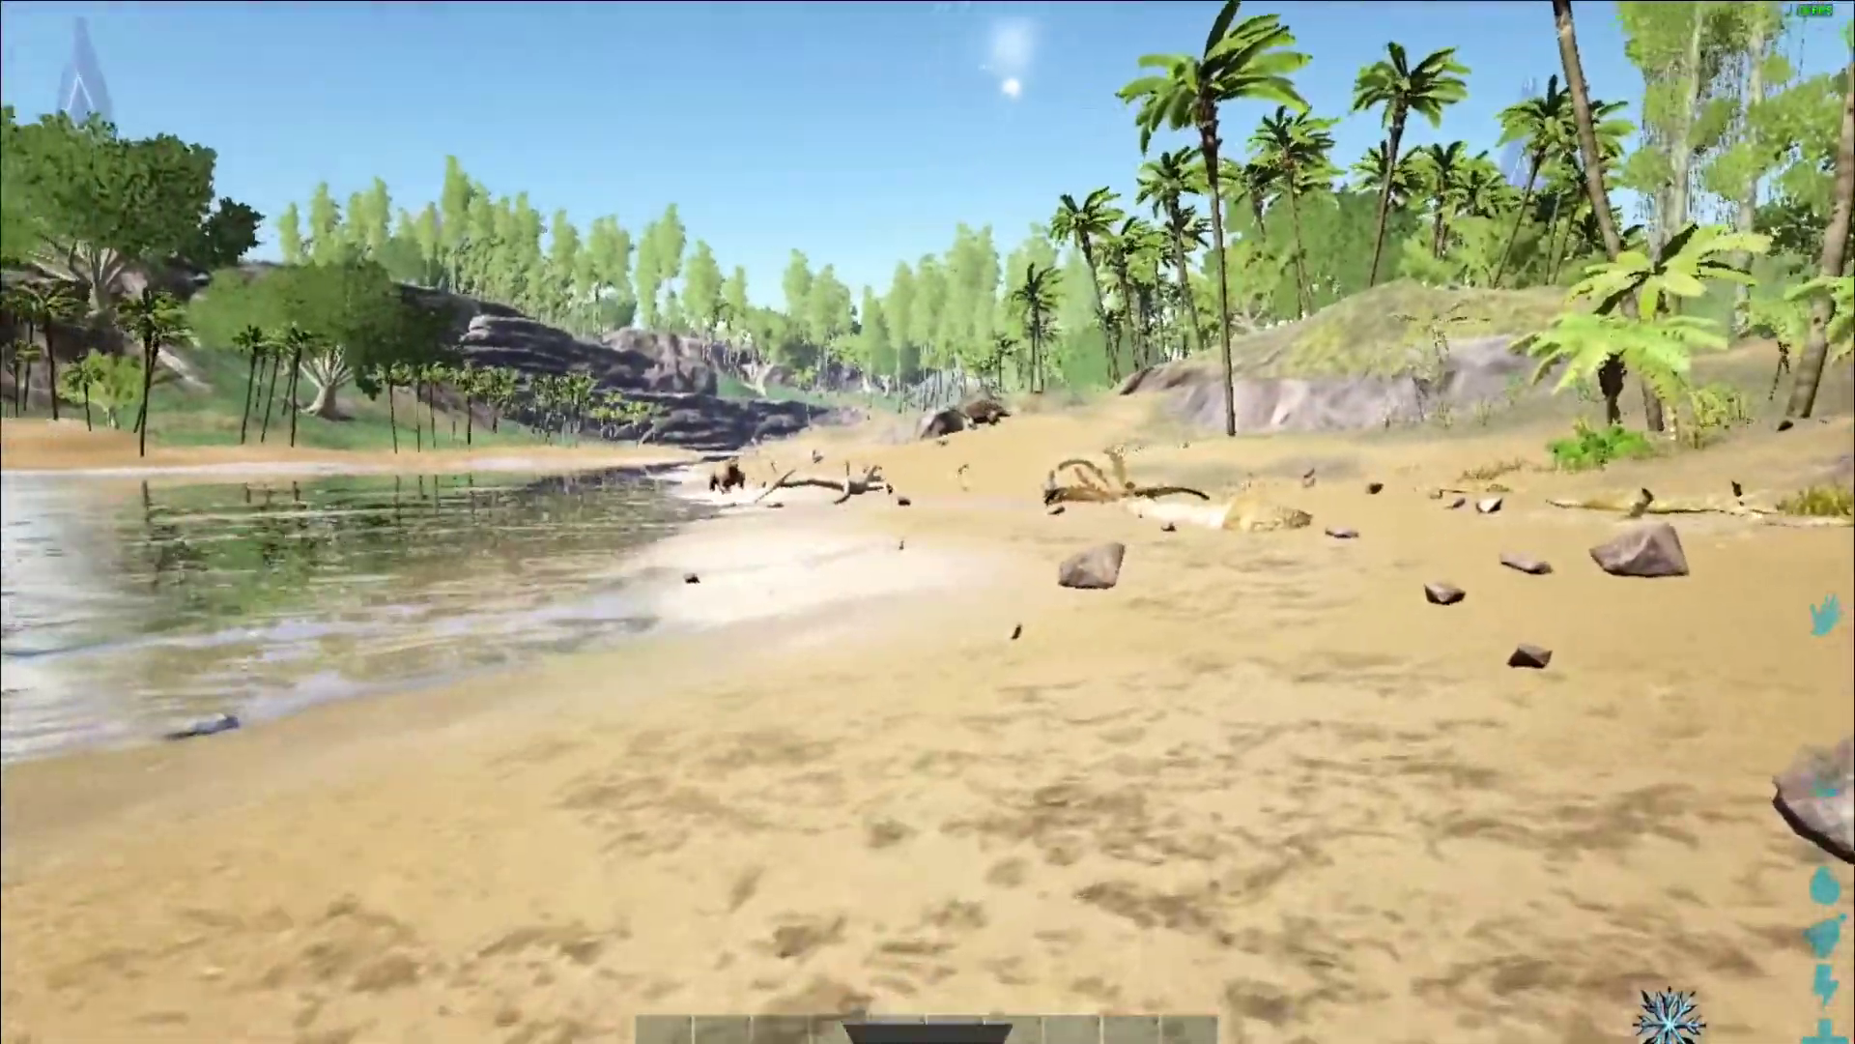
key(w)
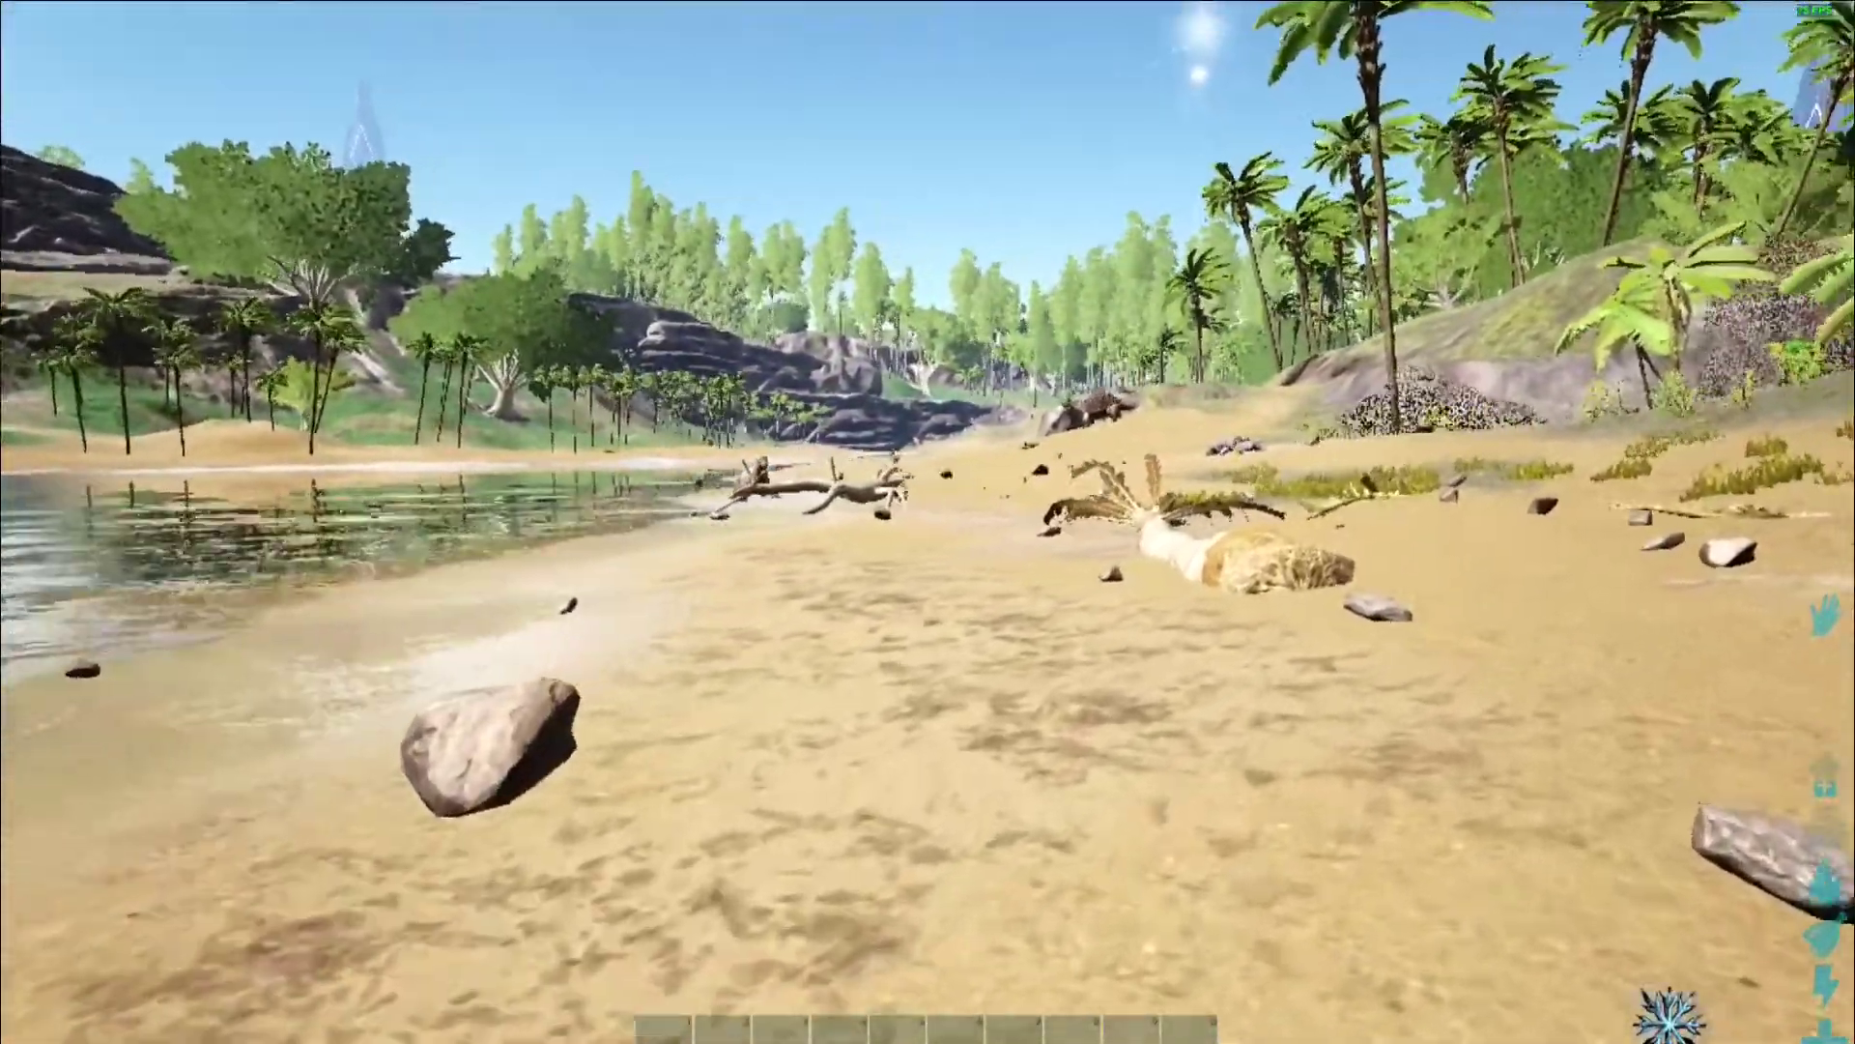
key(w)
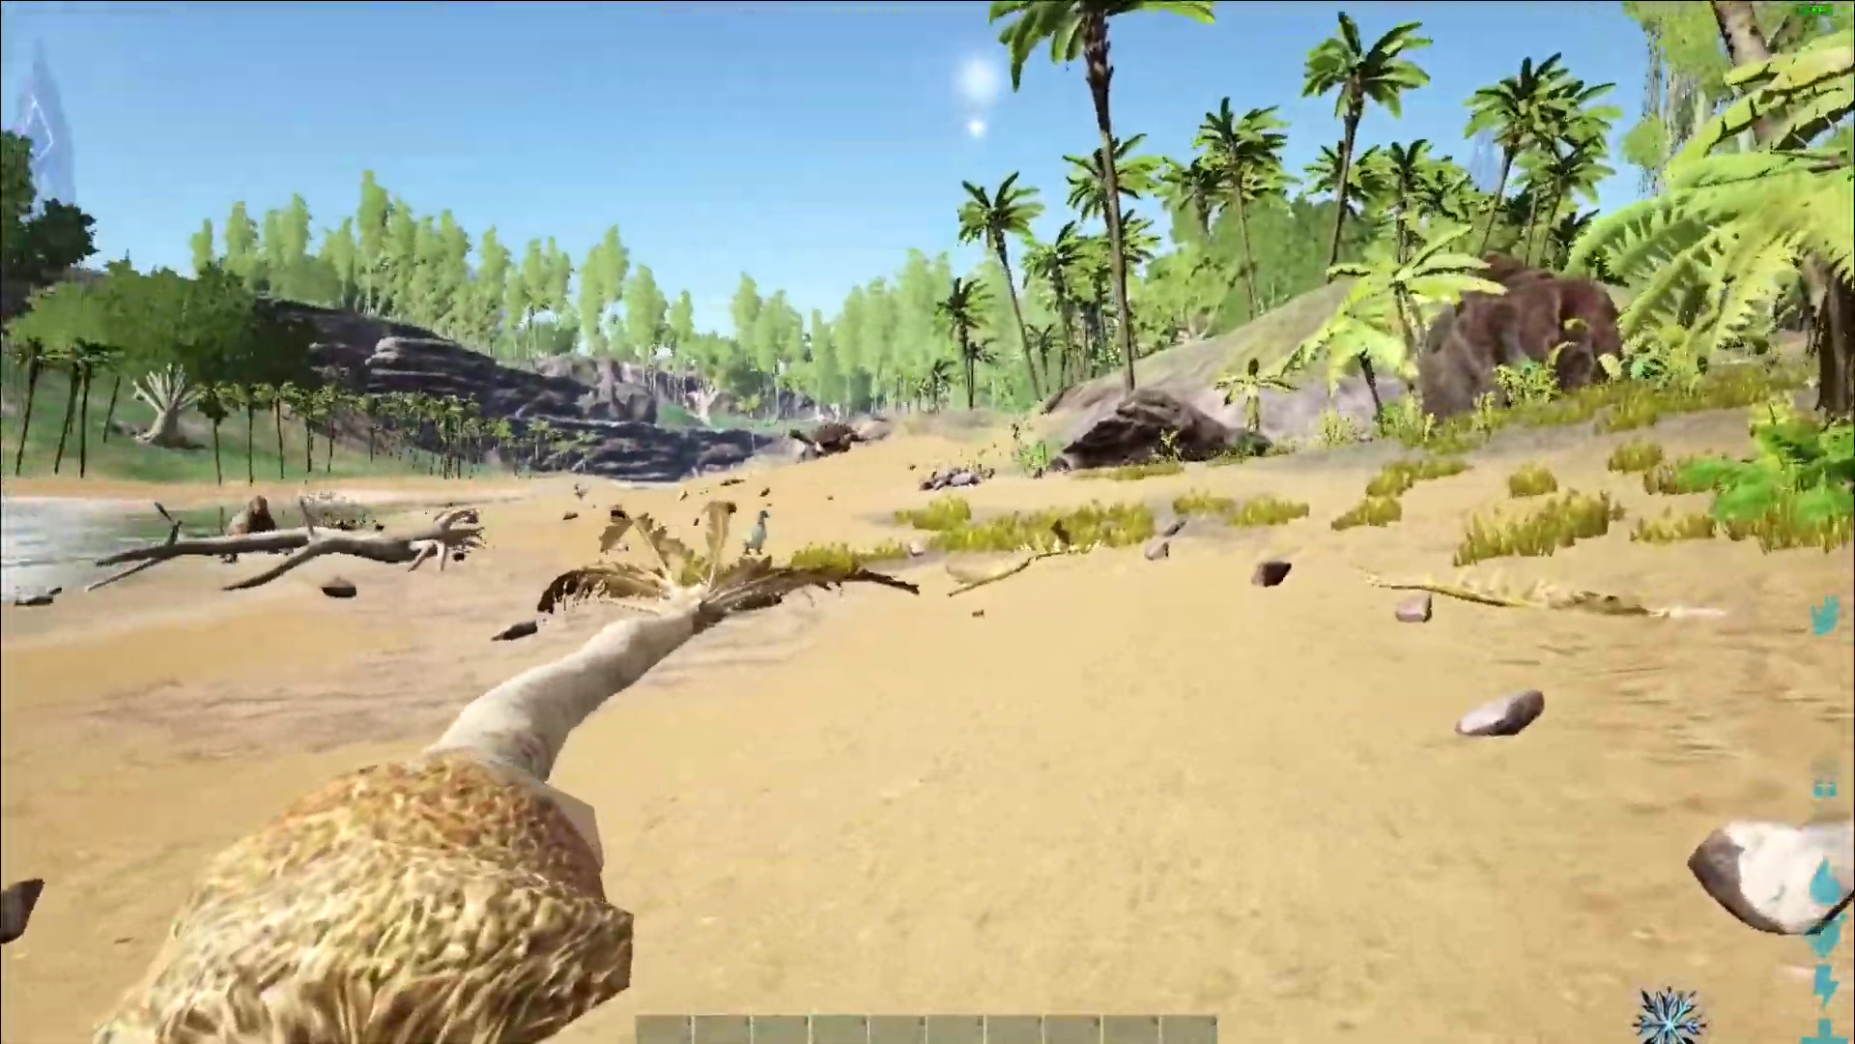
key(w)
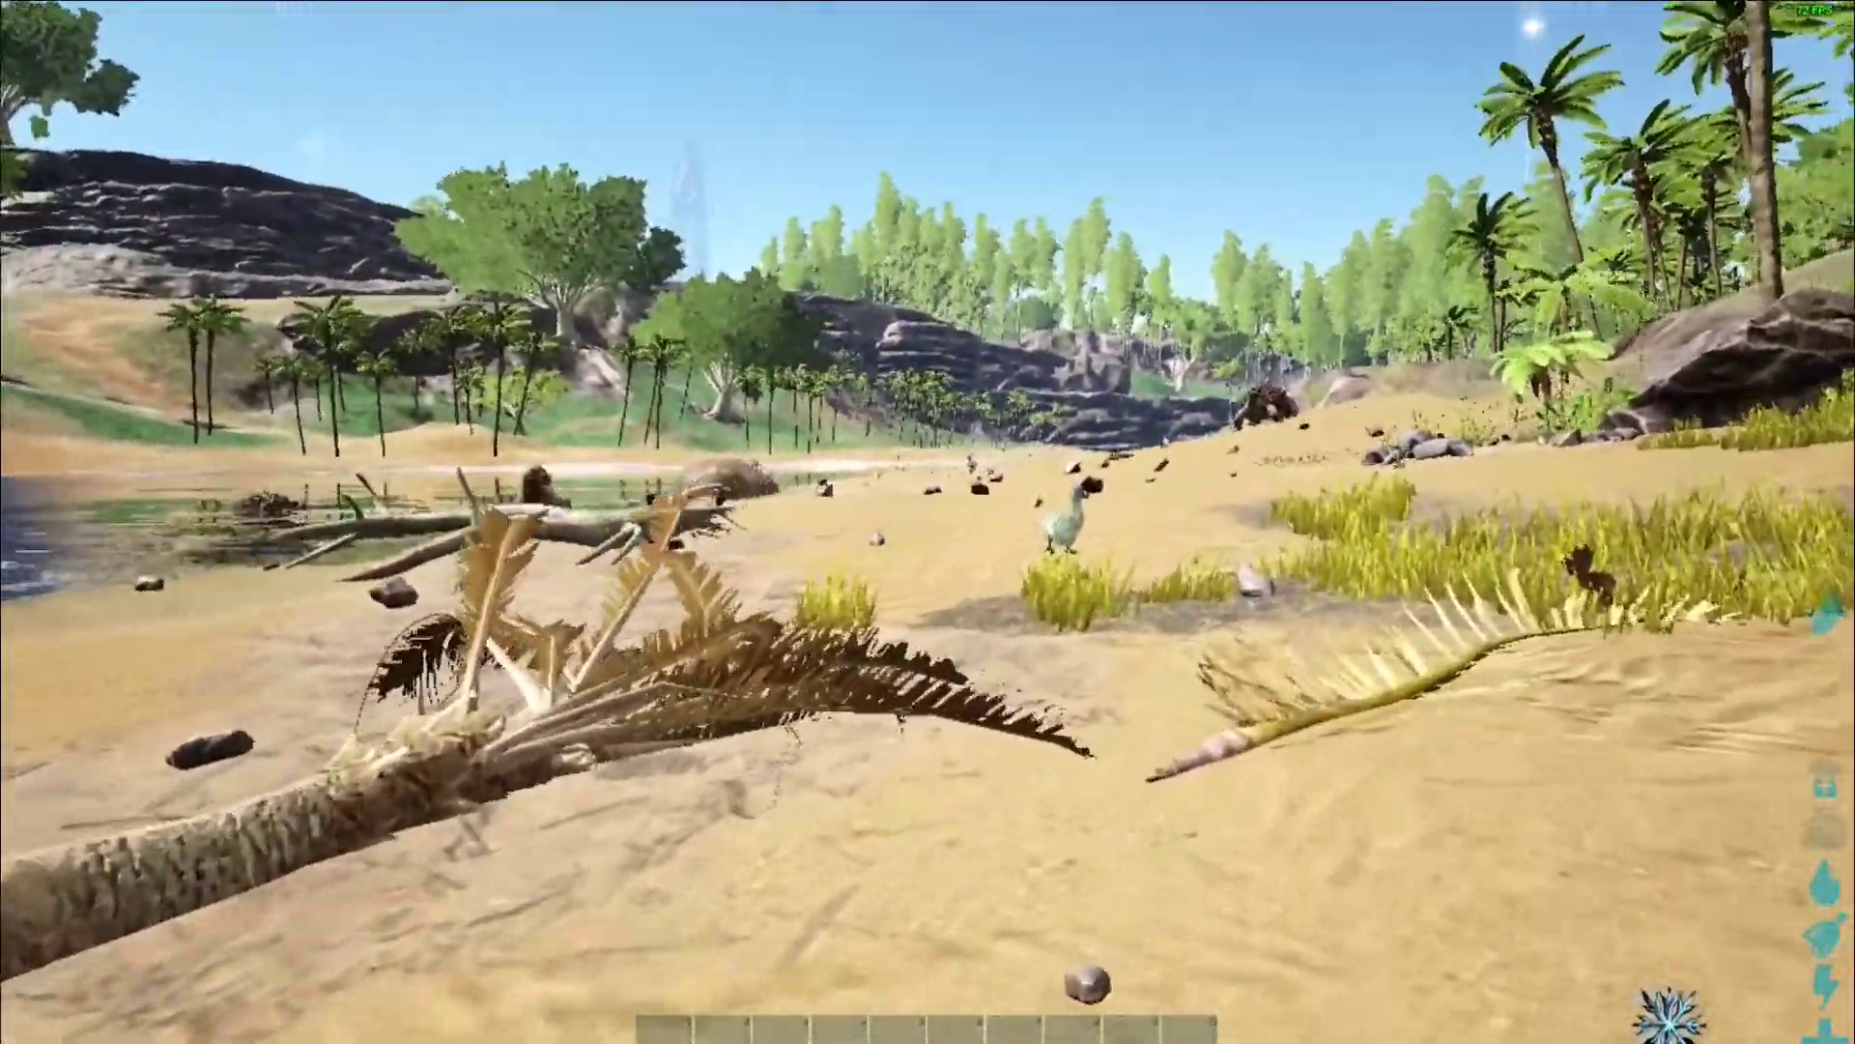
key(w)
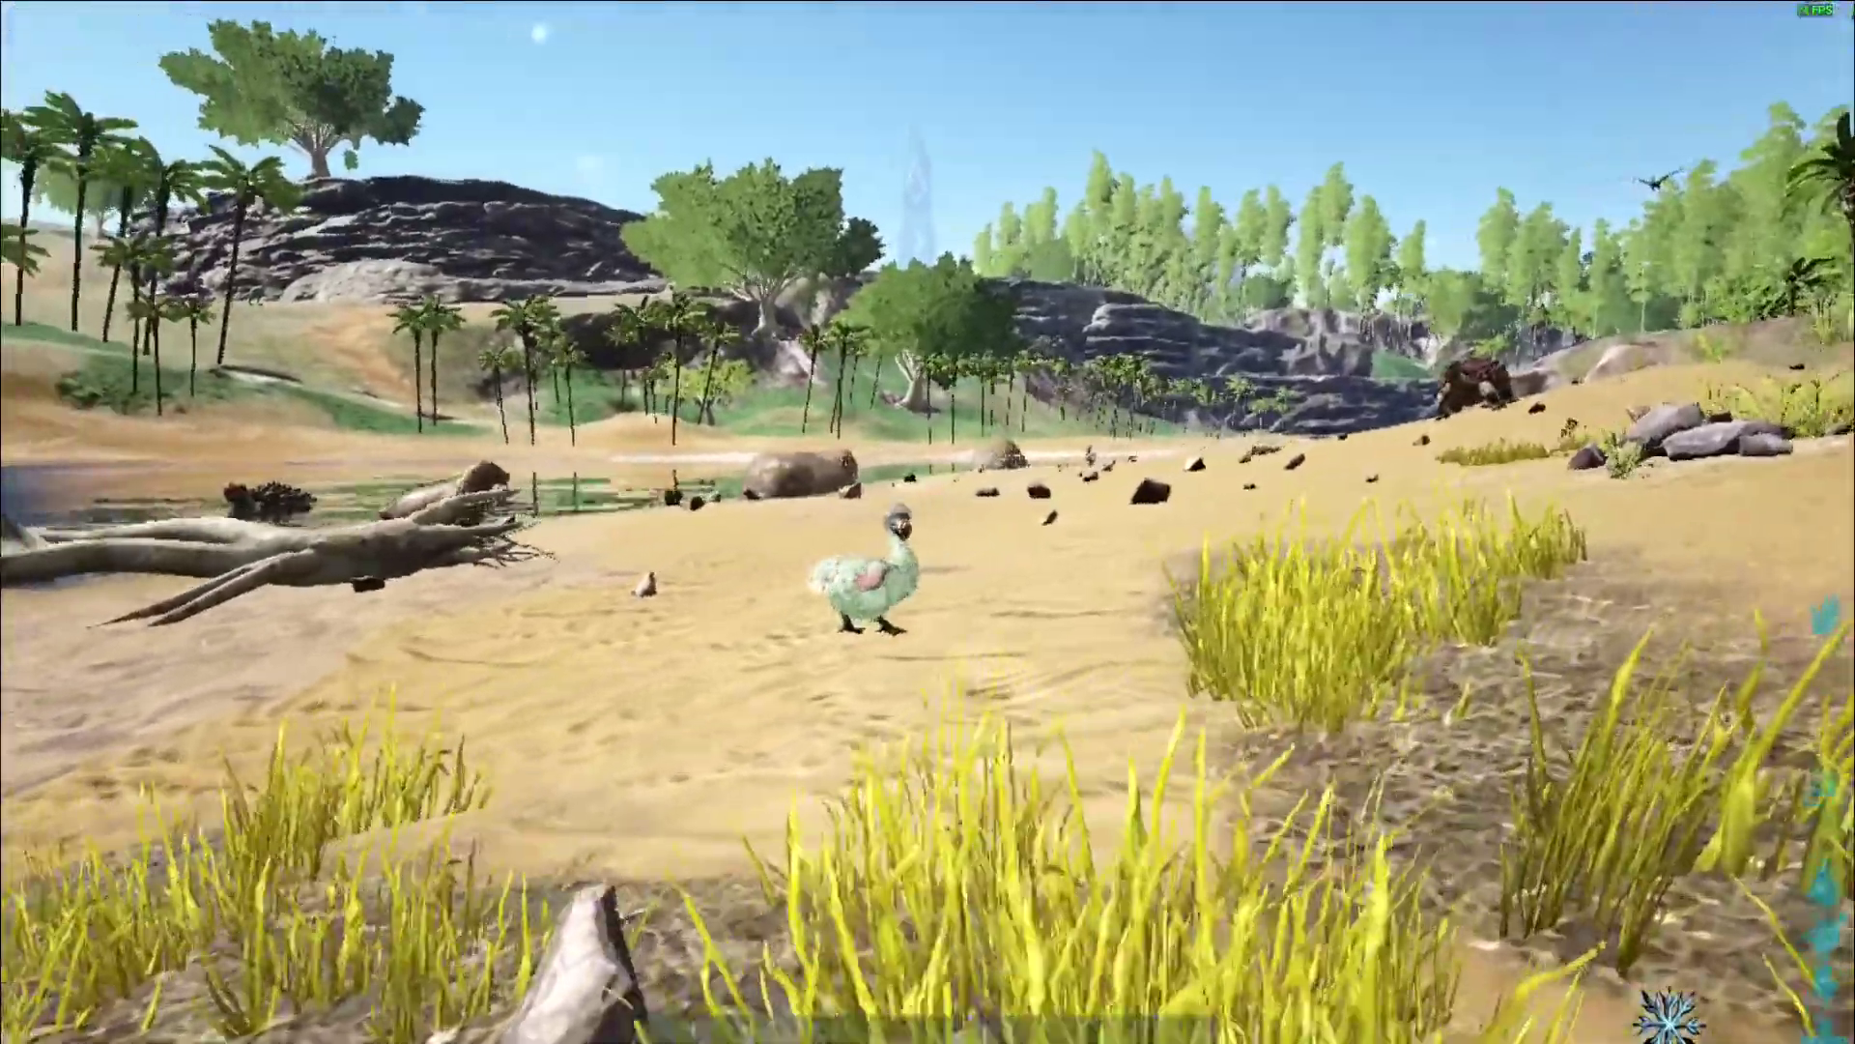
key(w)
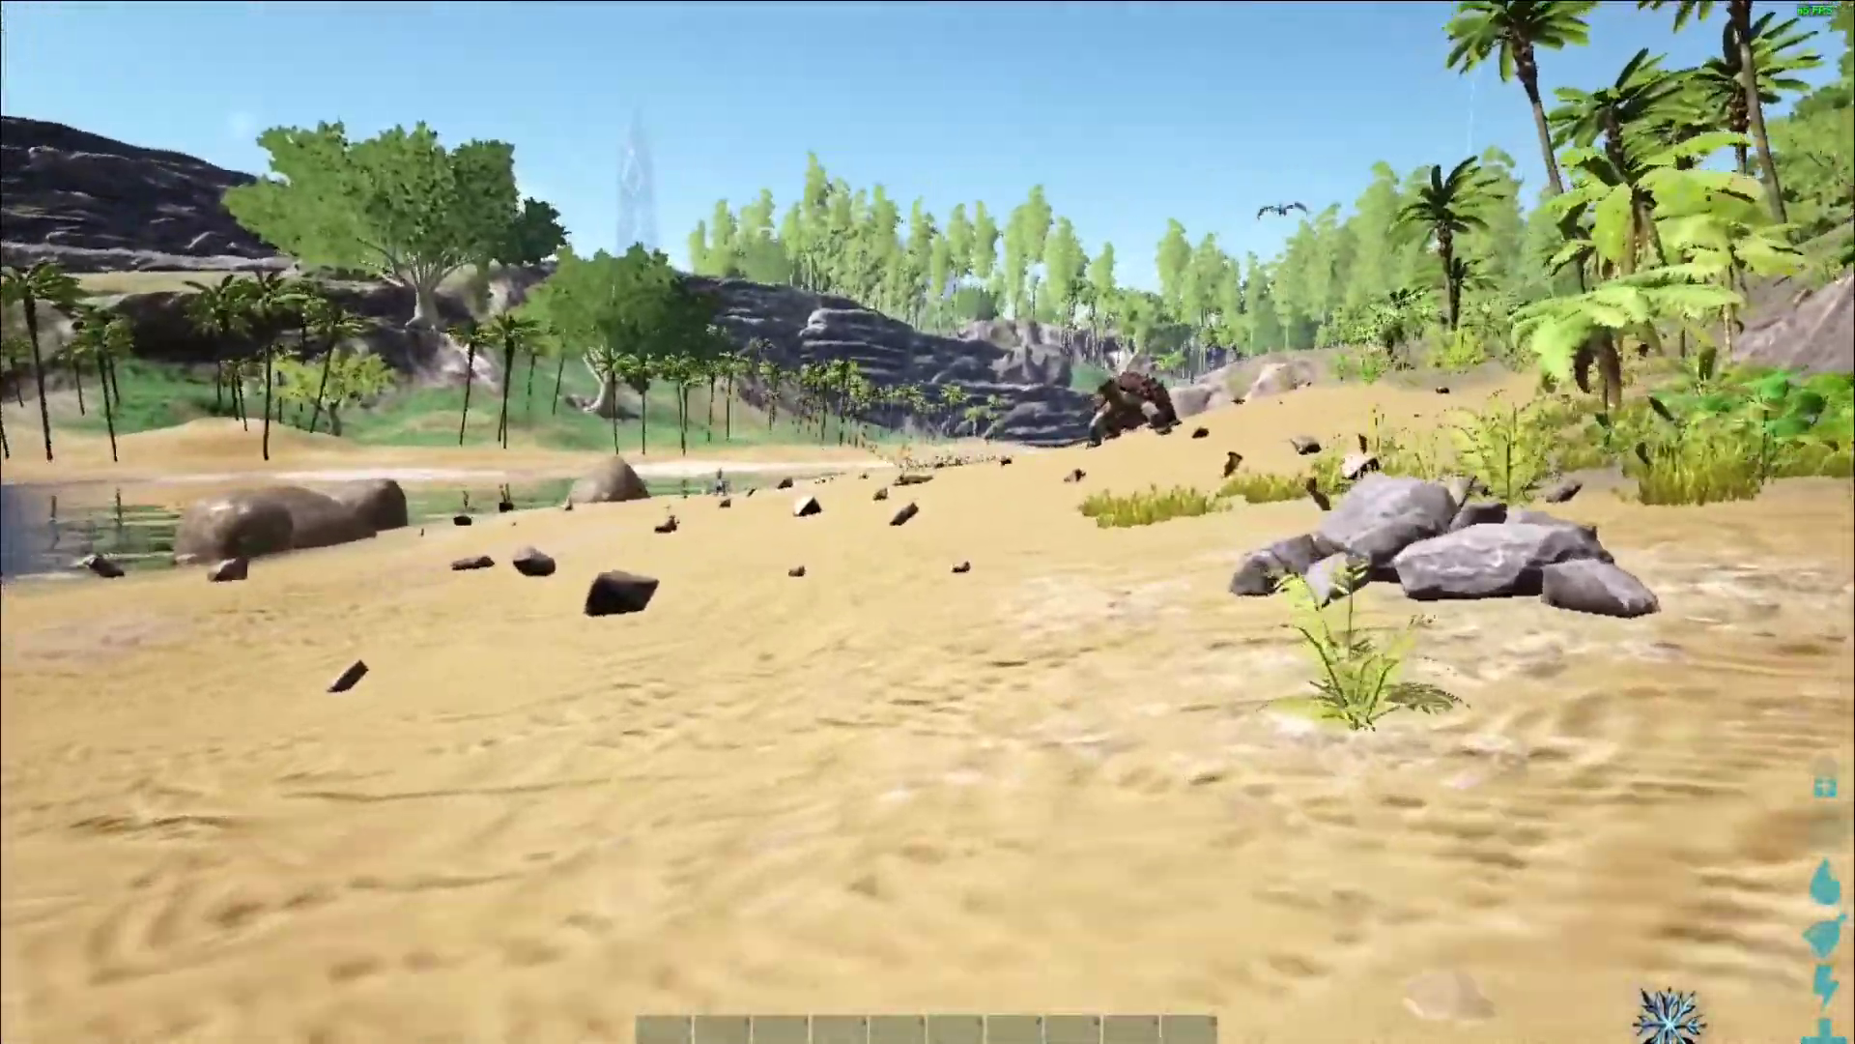
key(w)
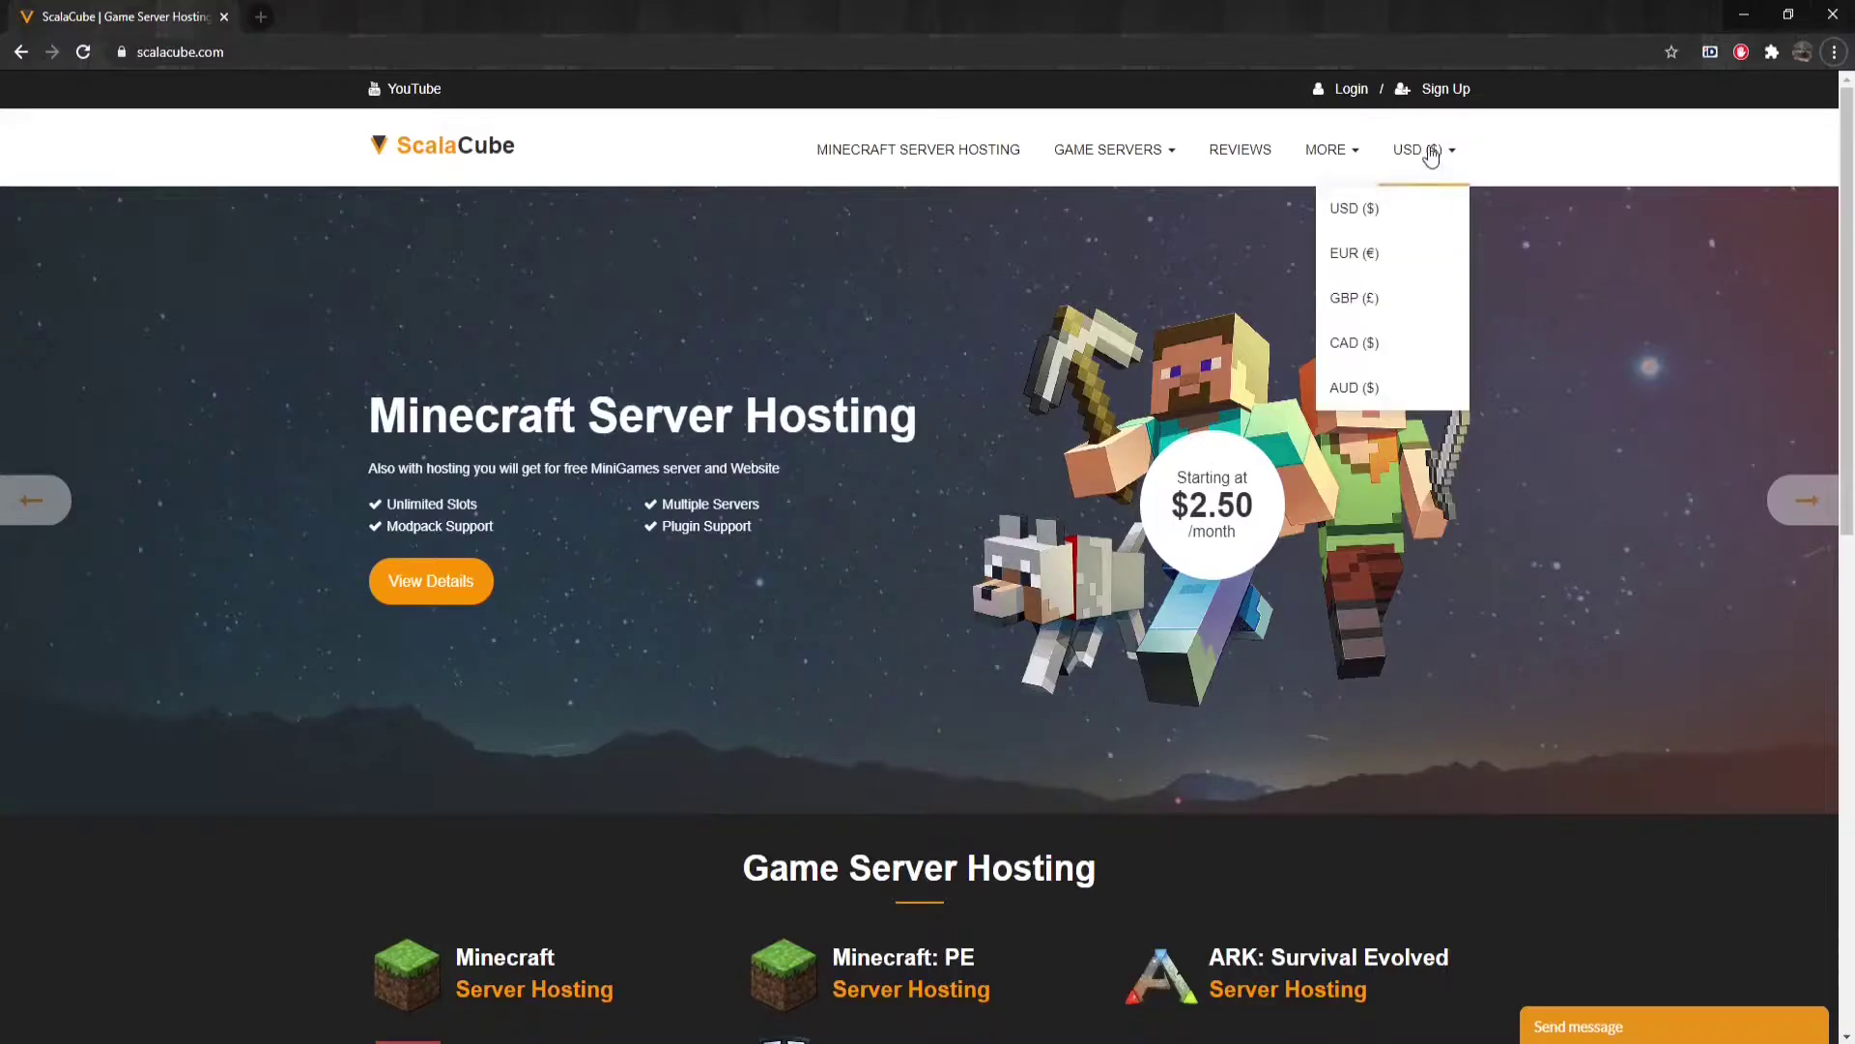
- From the account's control panel, start buying a new server and choose ARK: Survival Evolved hosting
click(1446, 88)
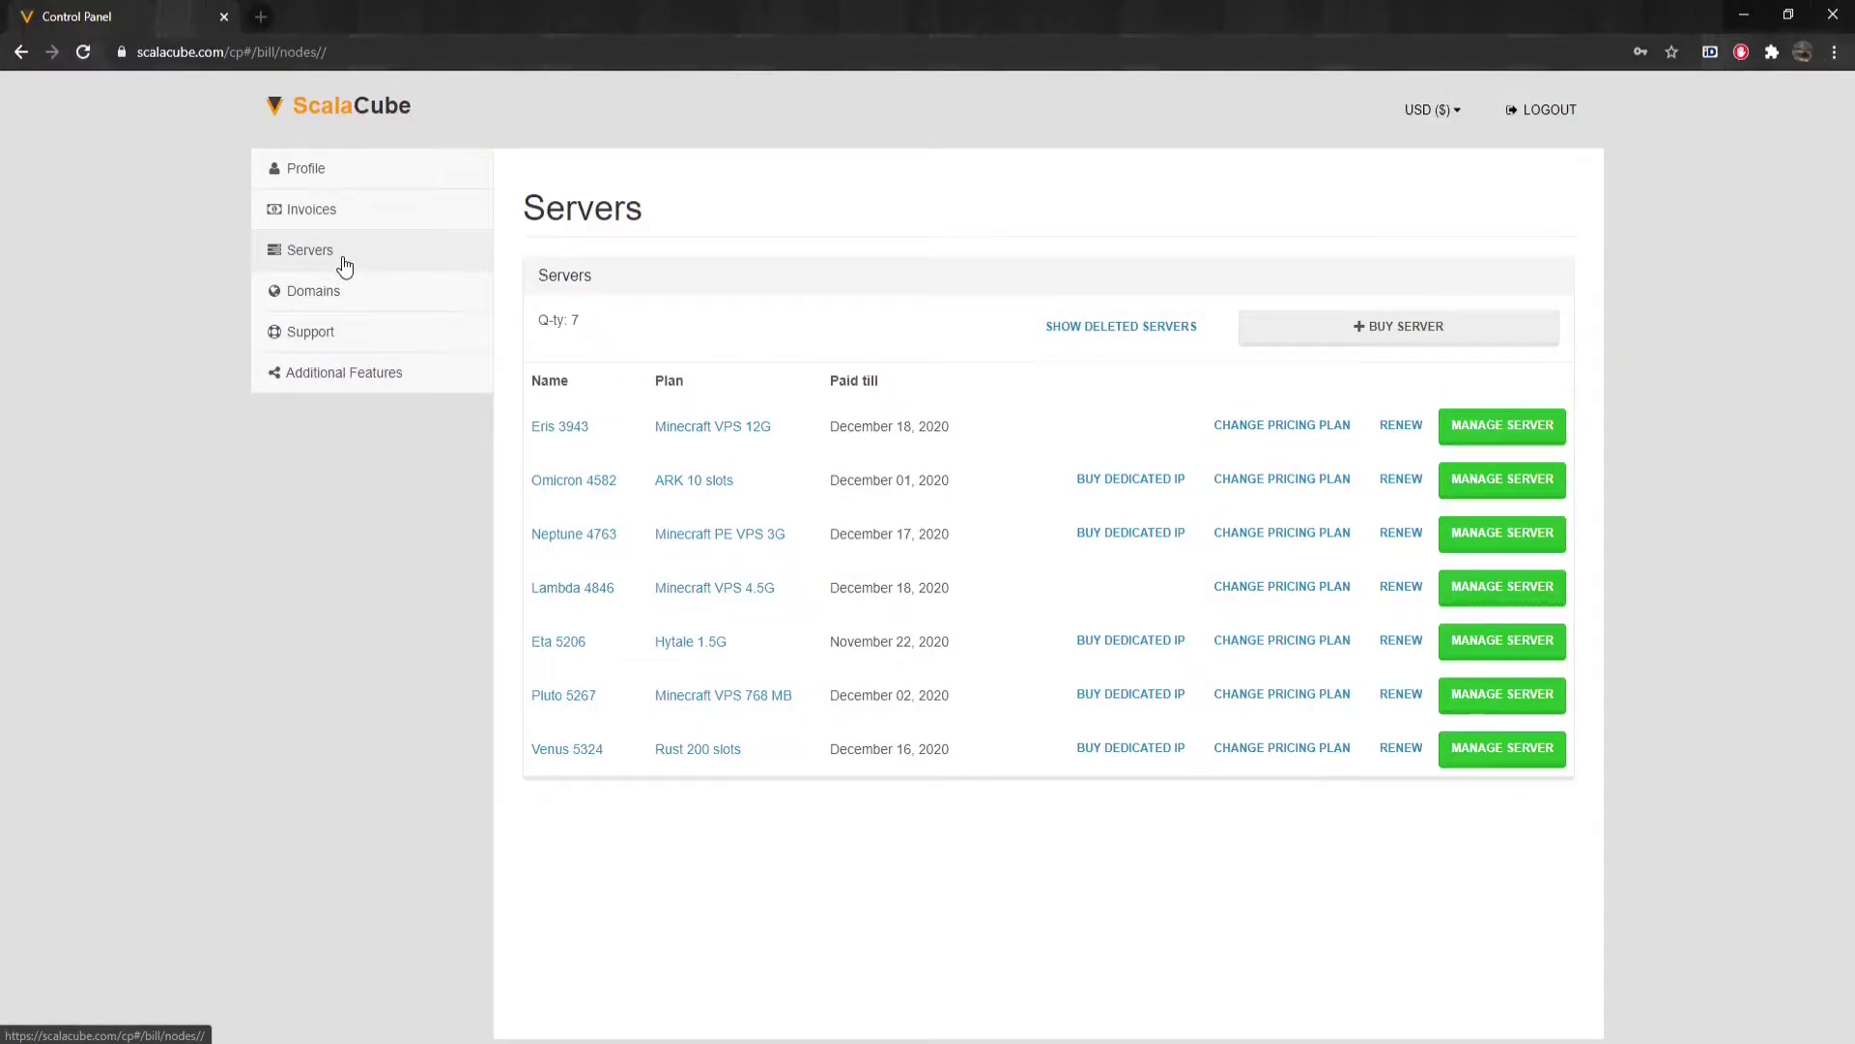
click(1367, 330)
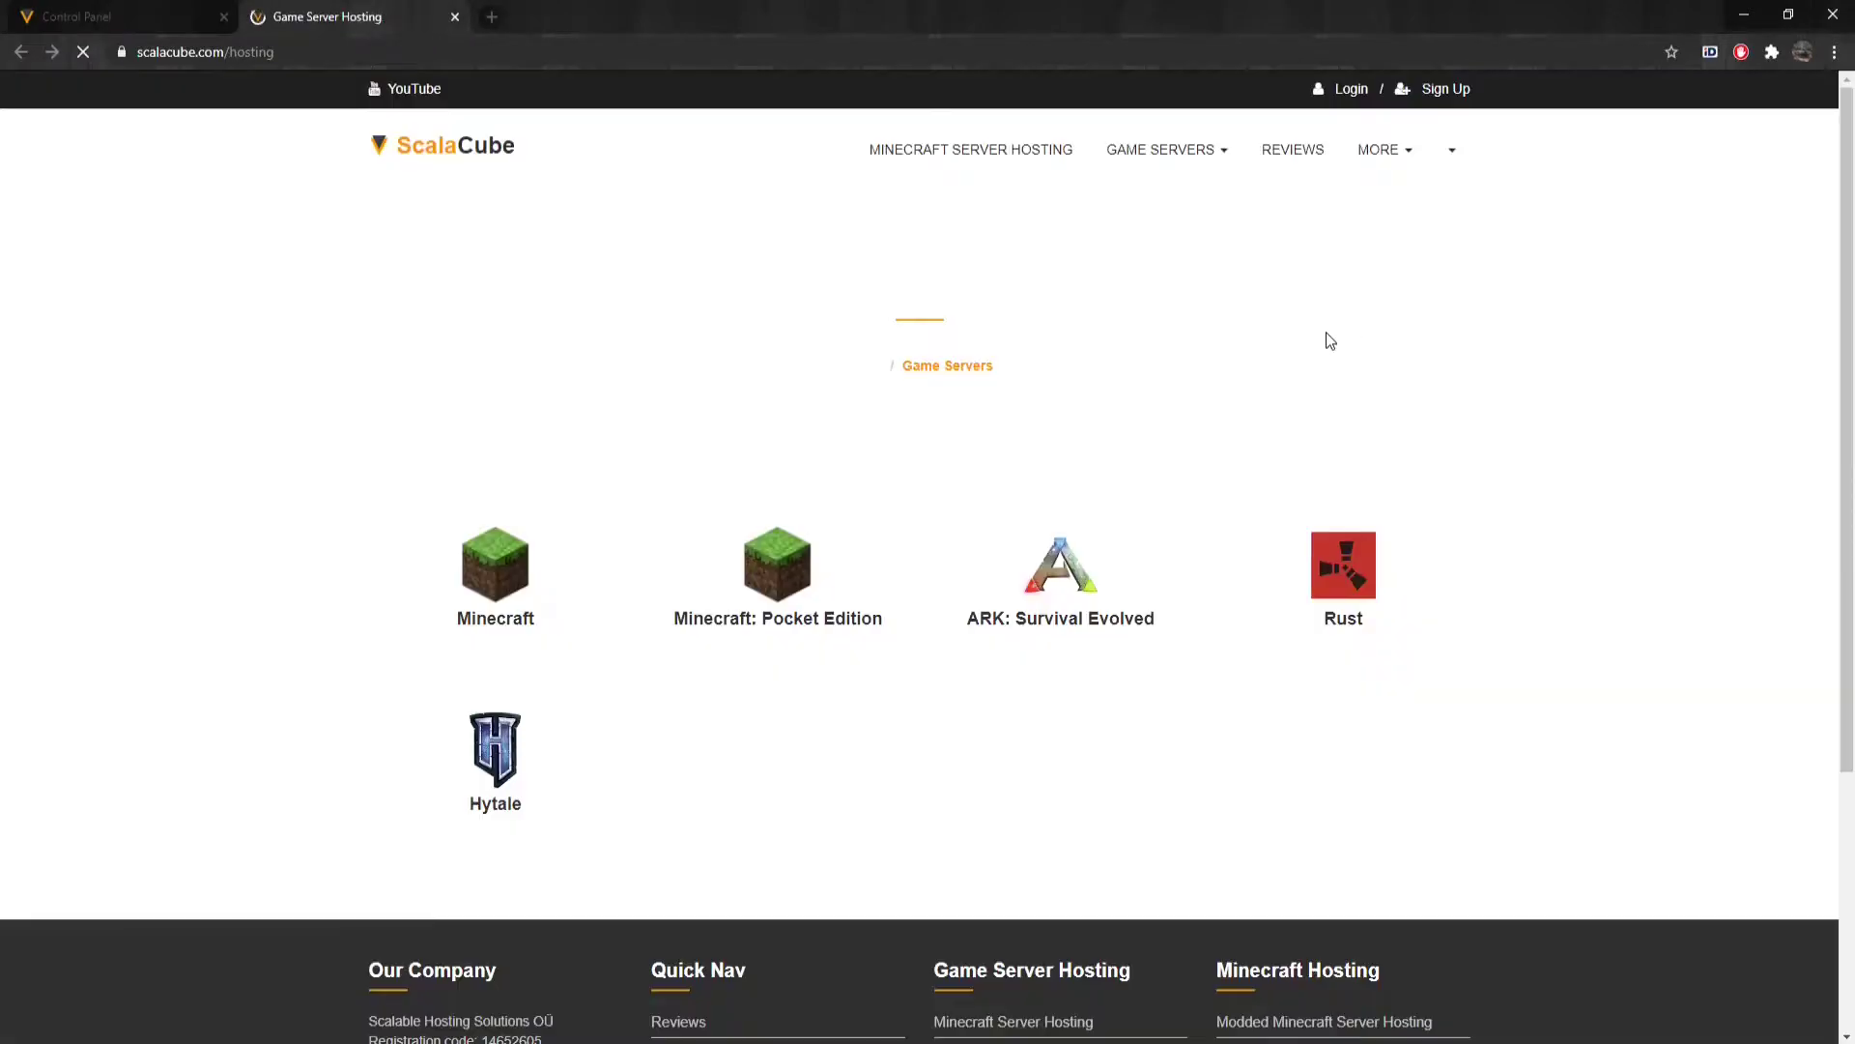
click(1042, 568)
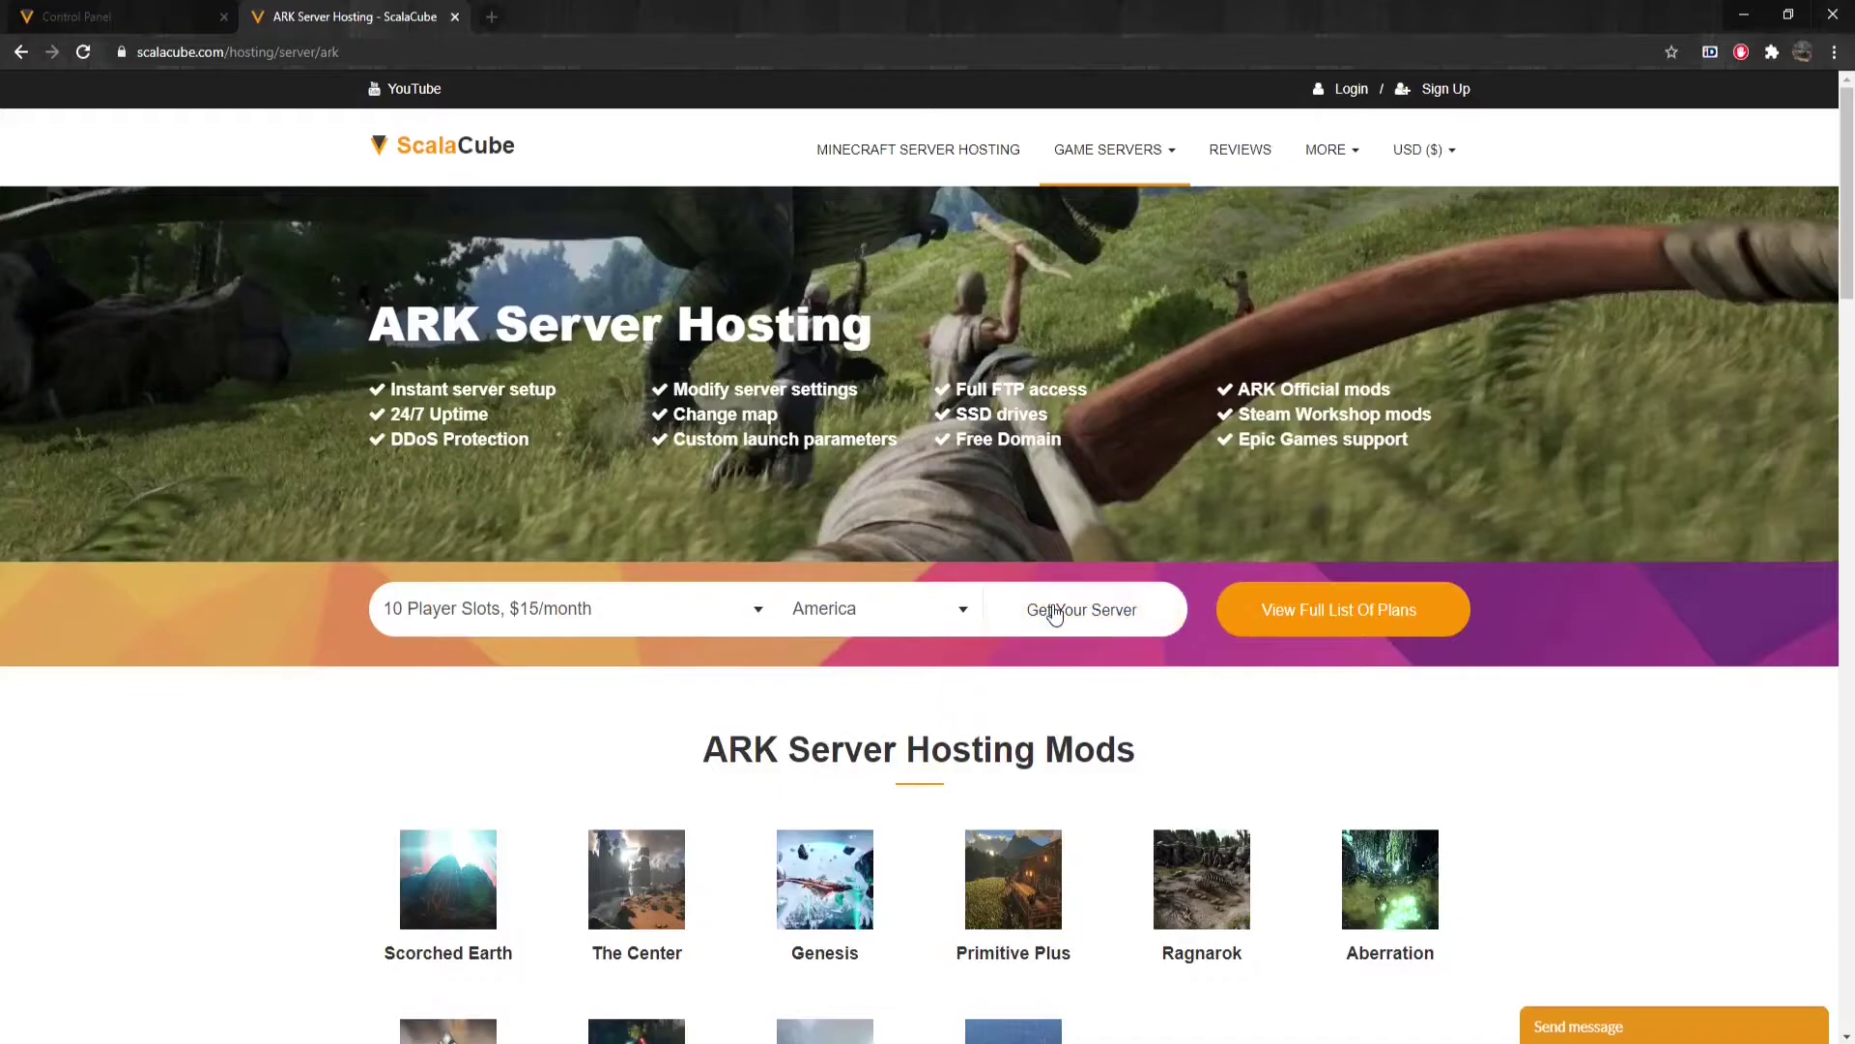
- Configure the ARK plan with Europe region, 10 player slots, The Island map and free IP With Port
click(1054, 612)
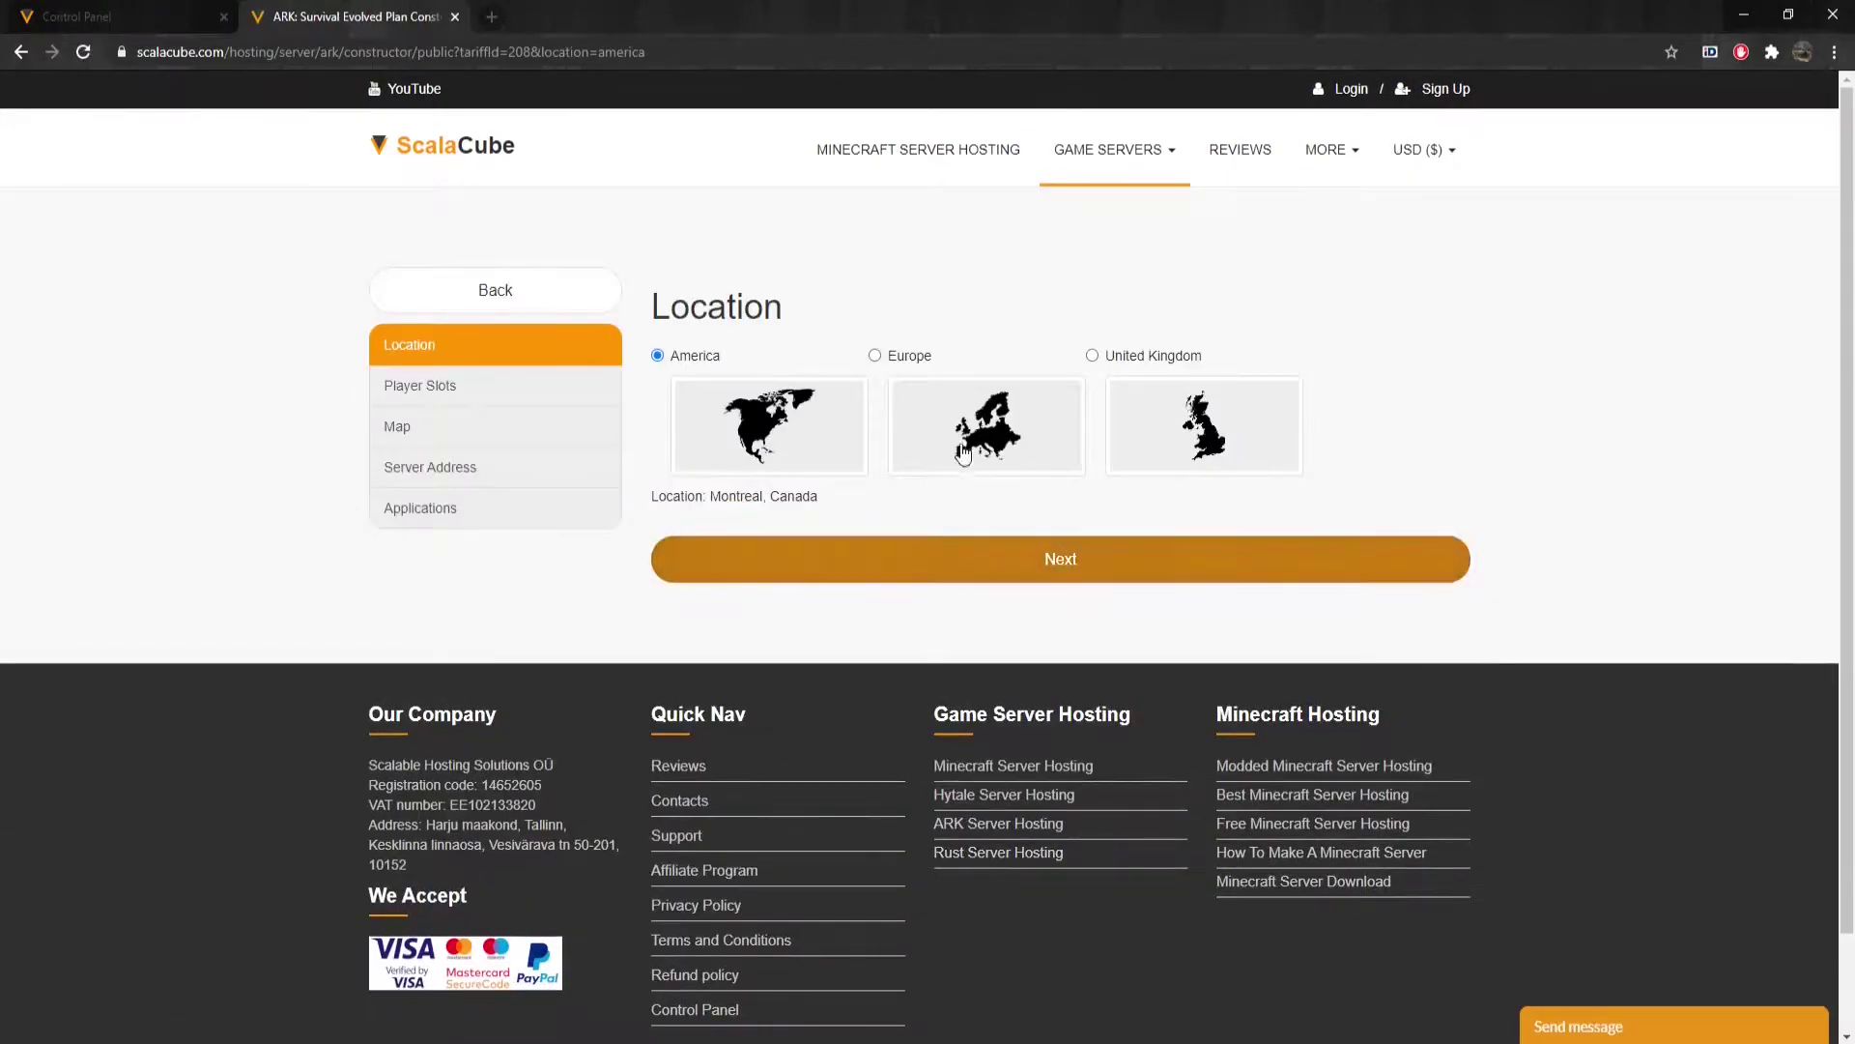
click(964, 451)
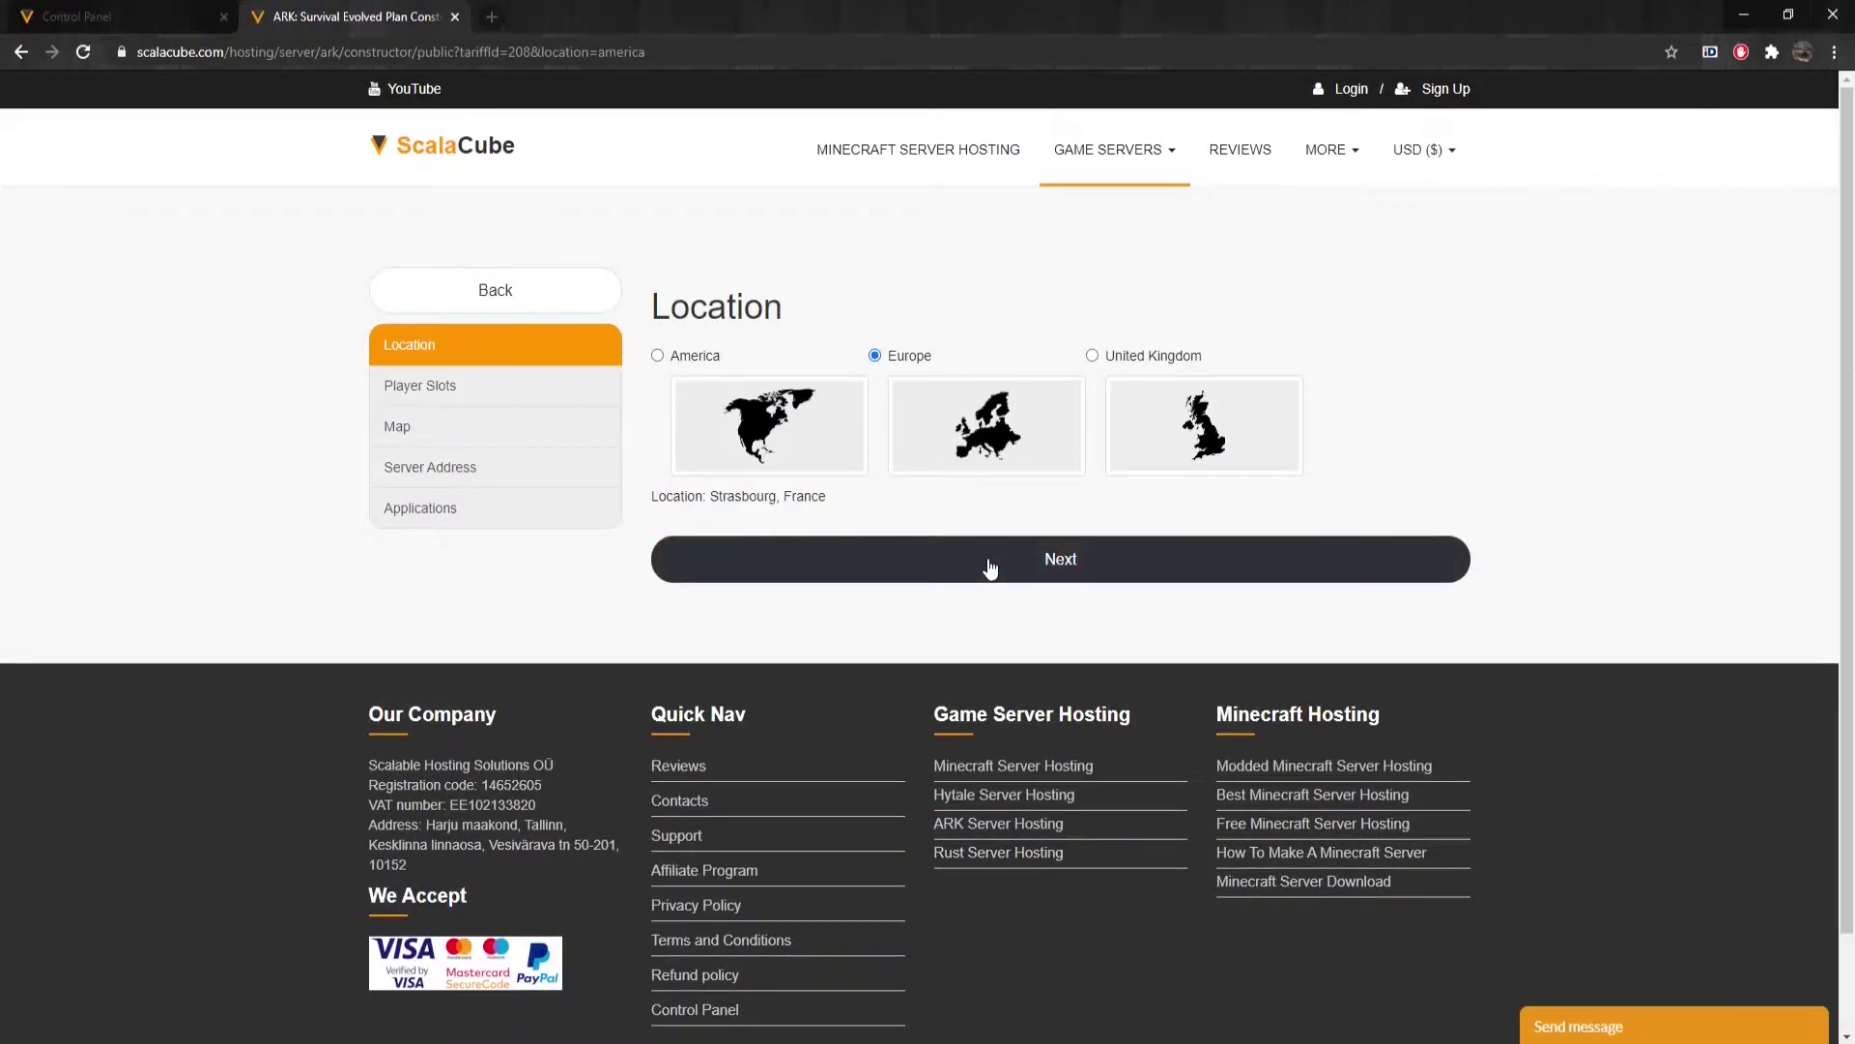
click(990, 565)
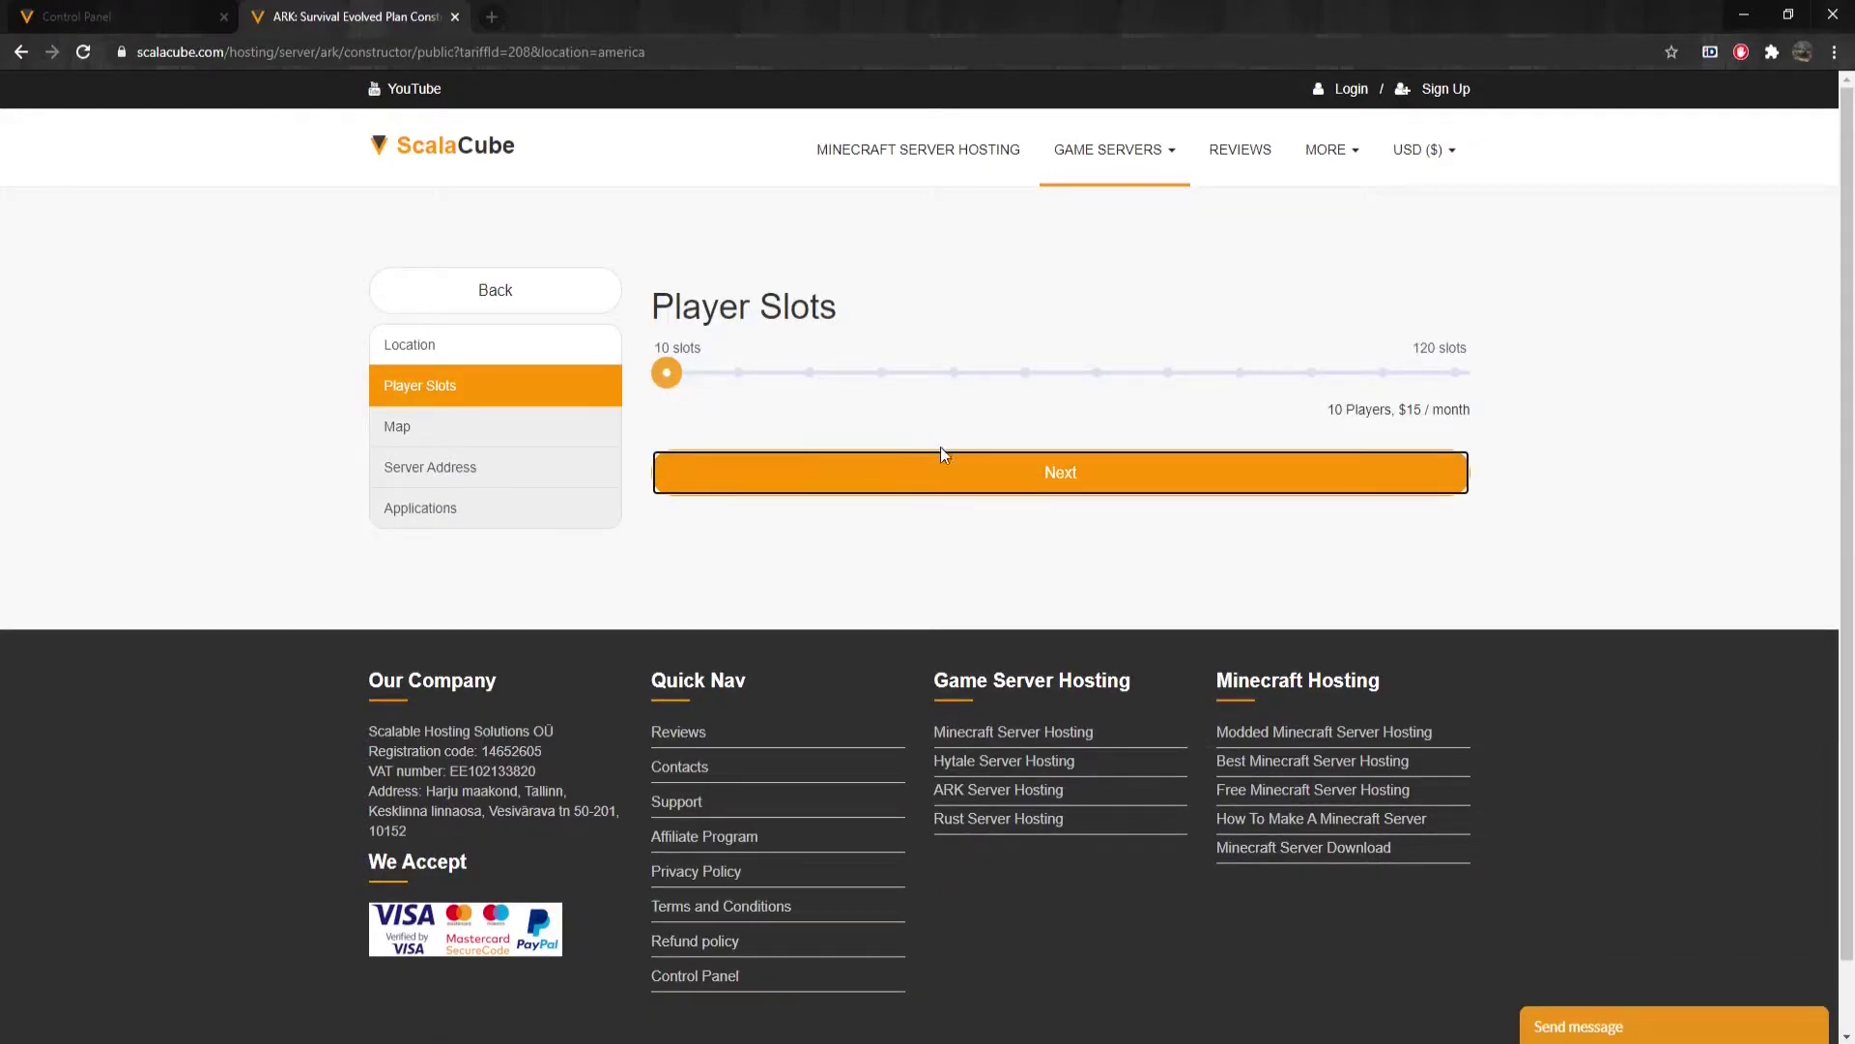
click(1064, 481)
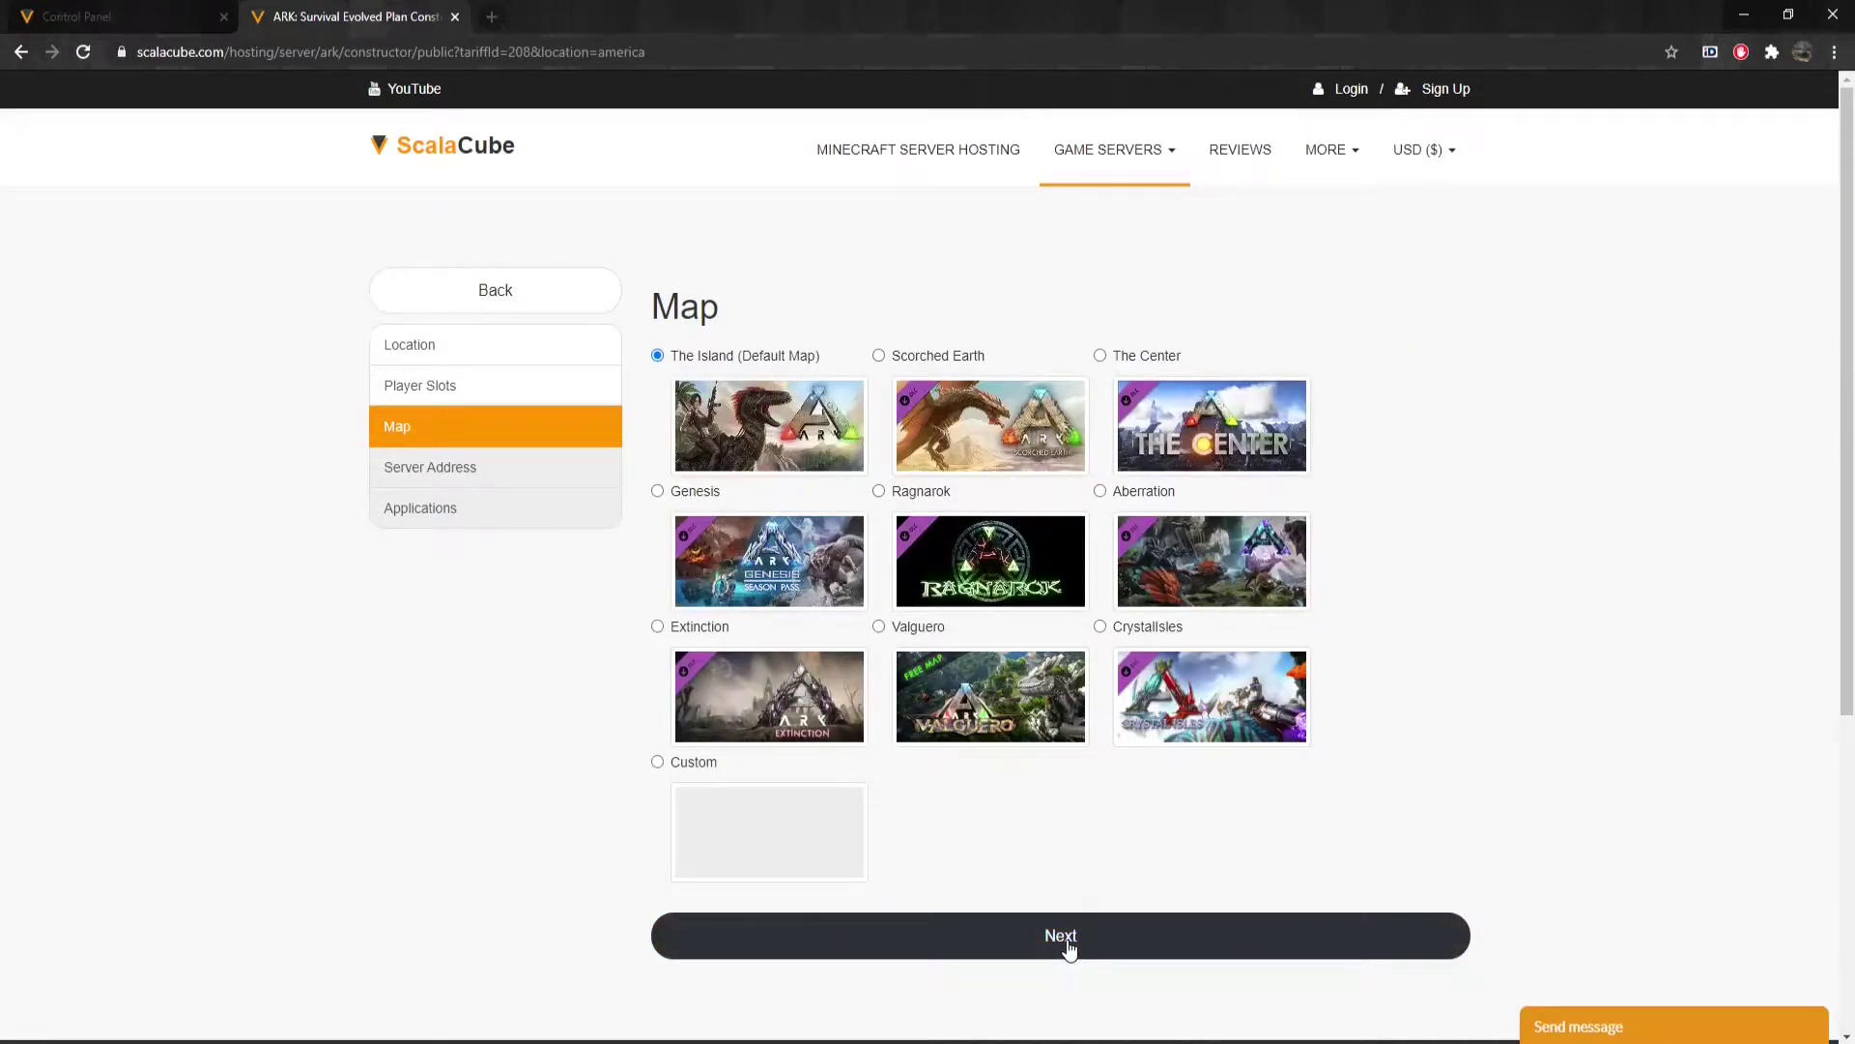
click(1068, 942)
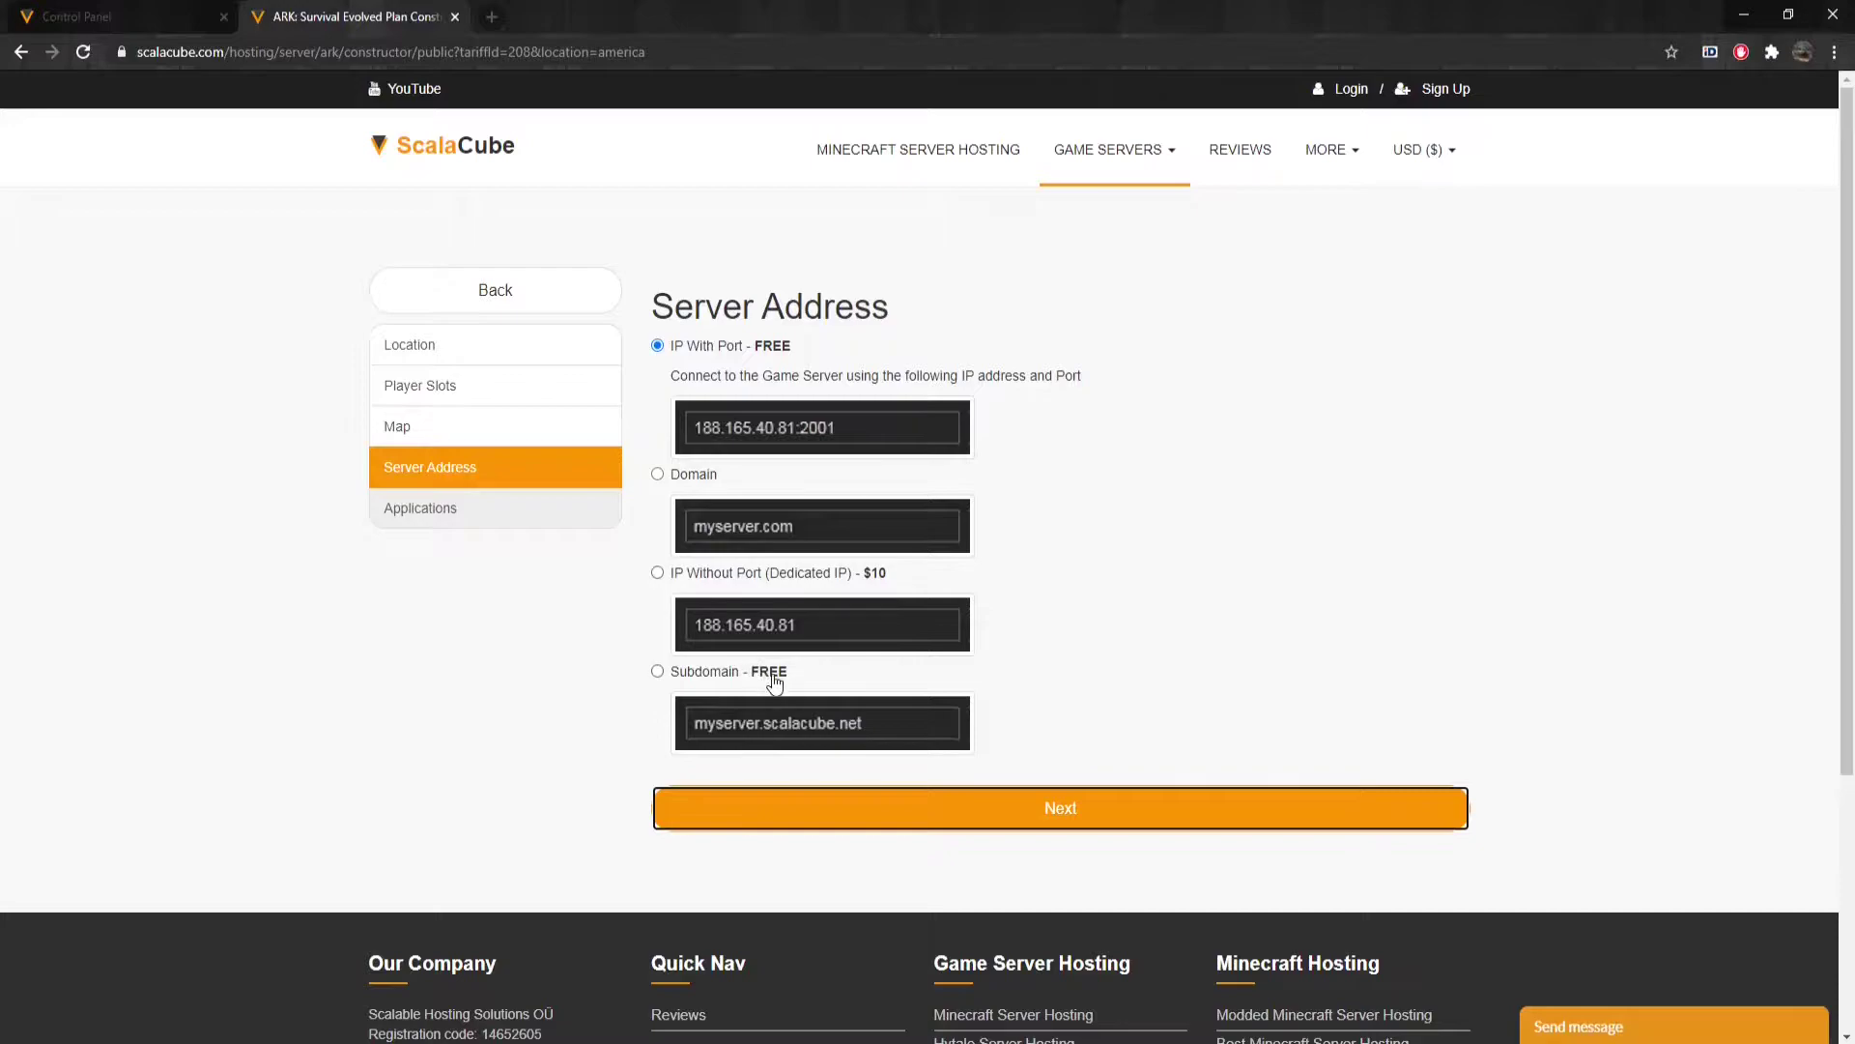
click(1133, 815)
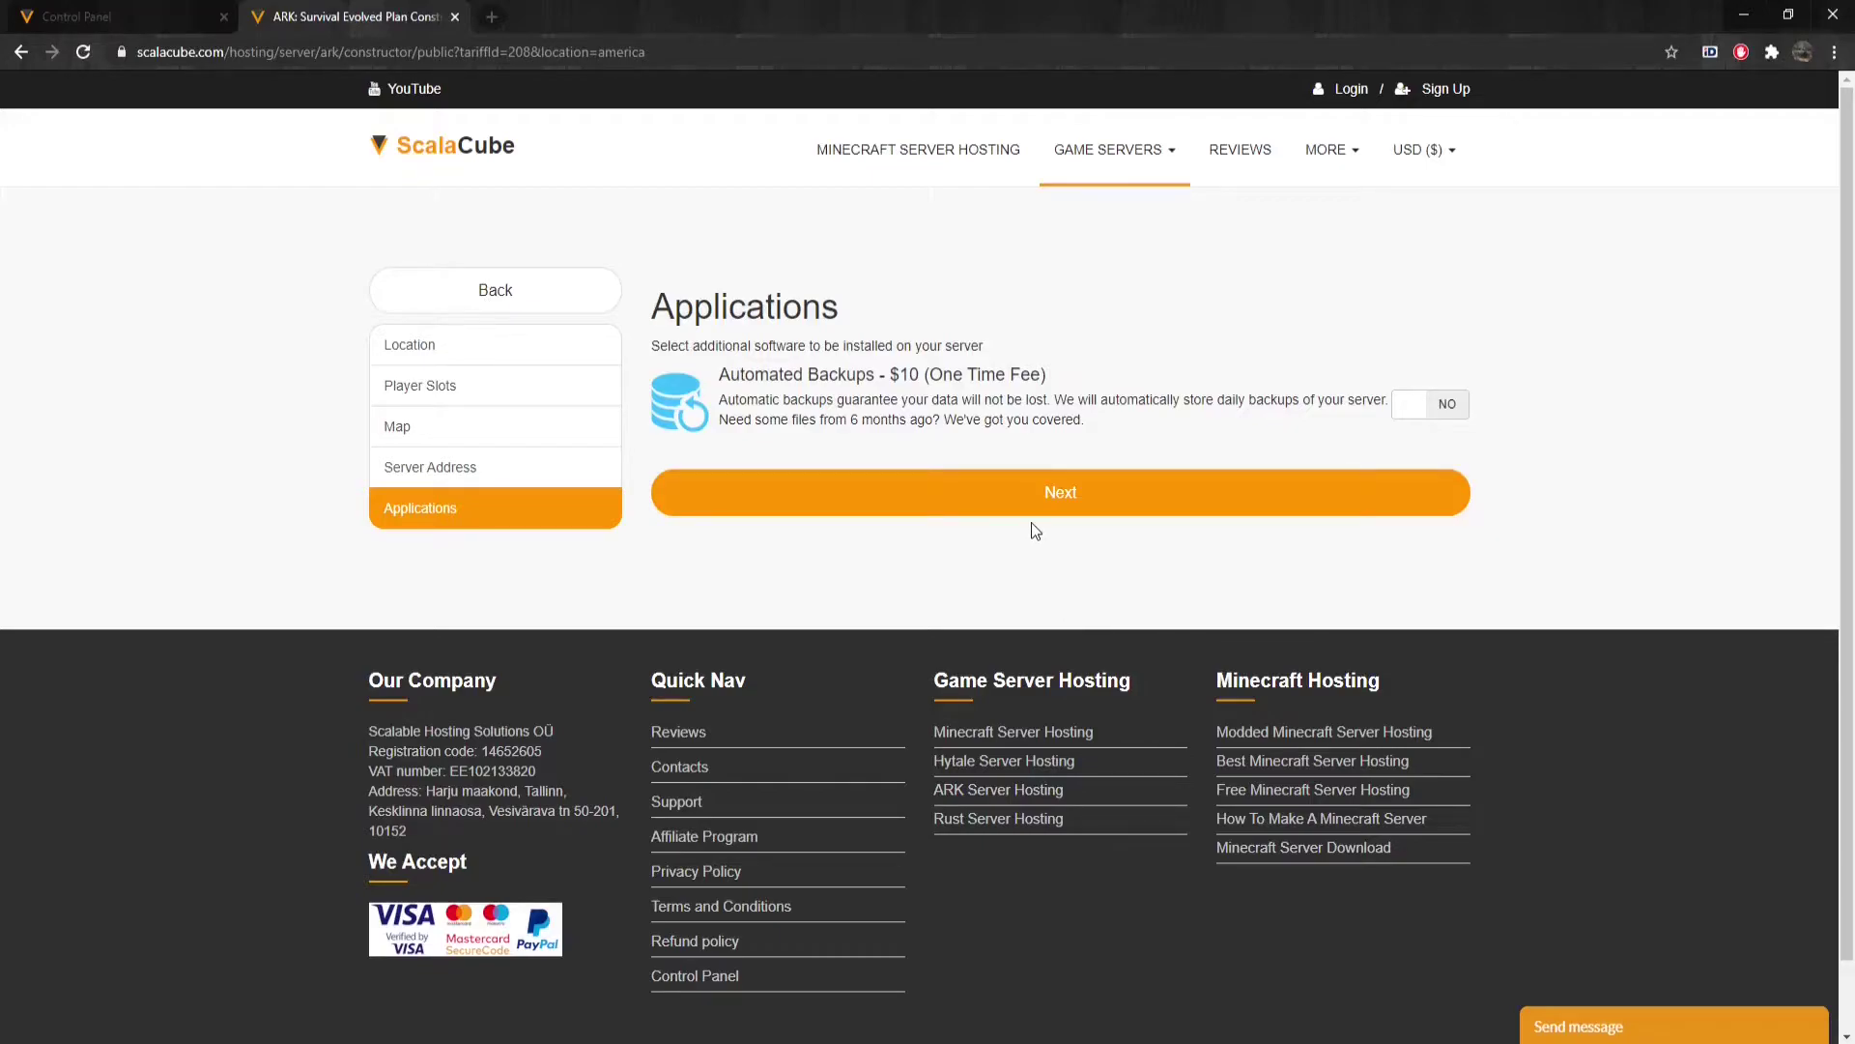
- Pay for the ARK server rental, then copy the Omicron 4582 server's IP address and port
click(1030, 491)
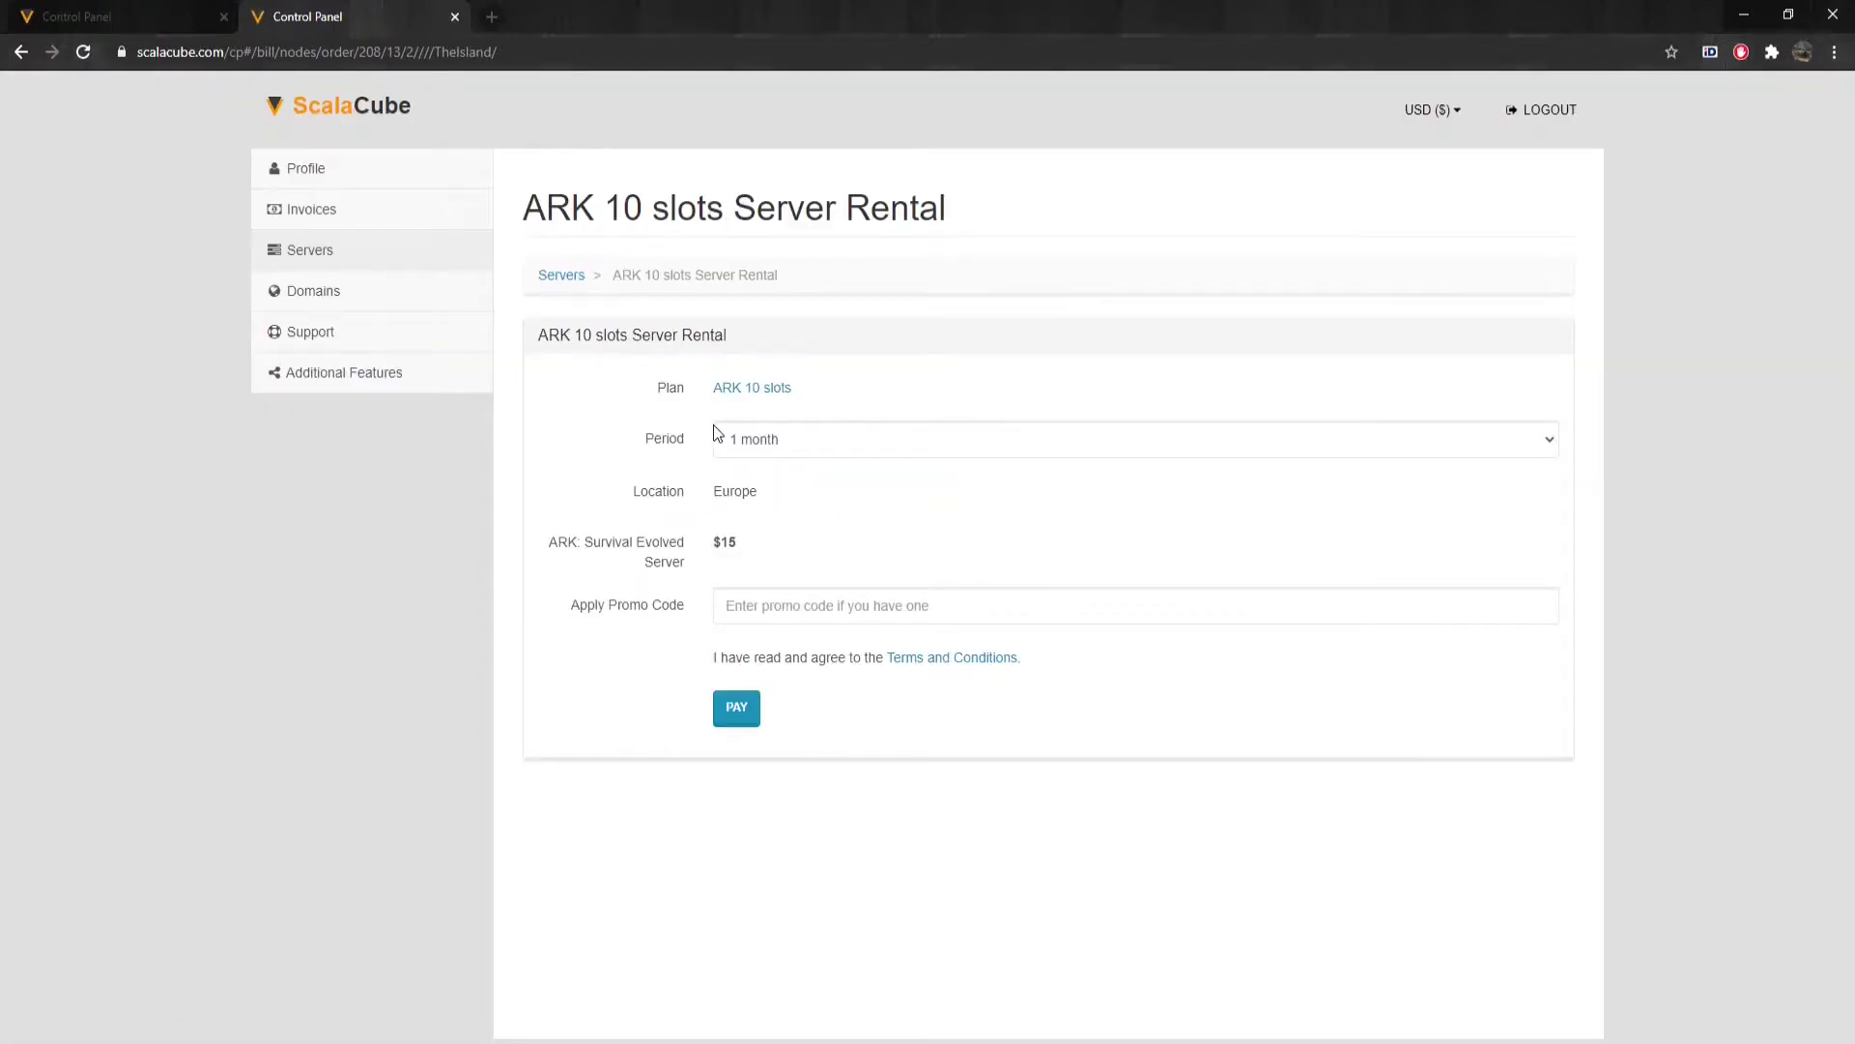
click(737, 712)
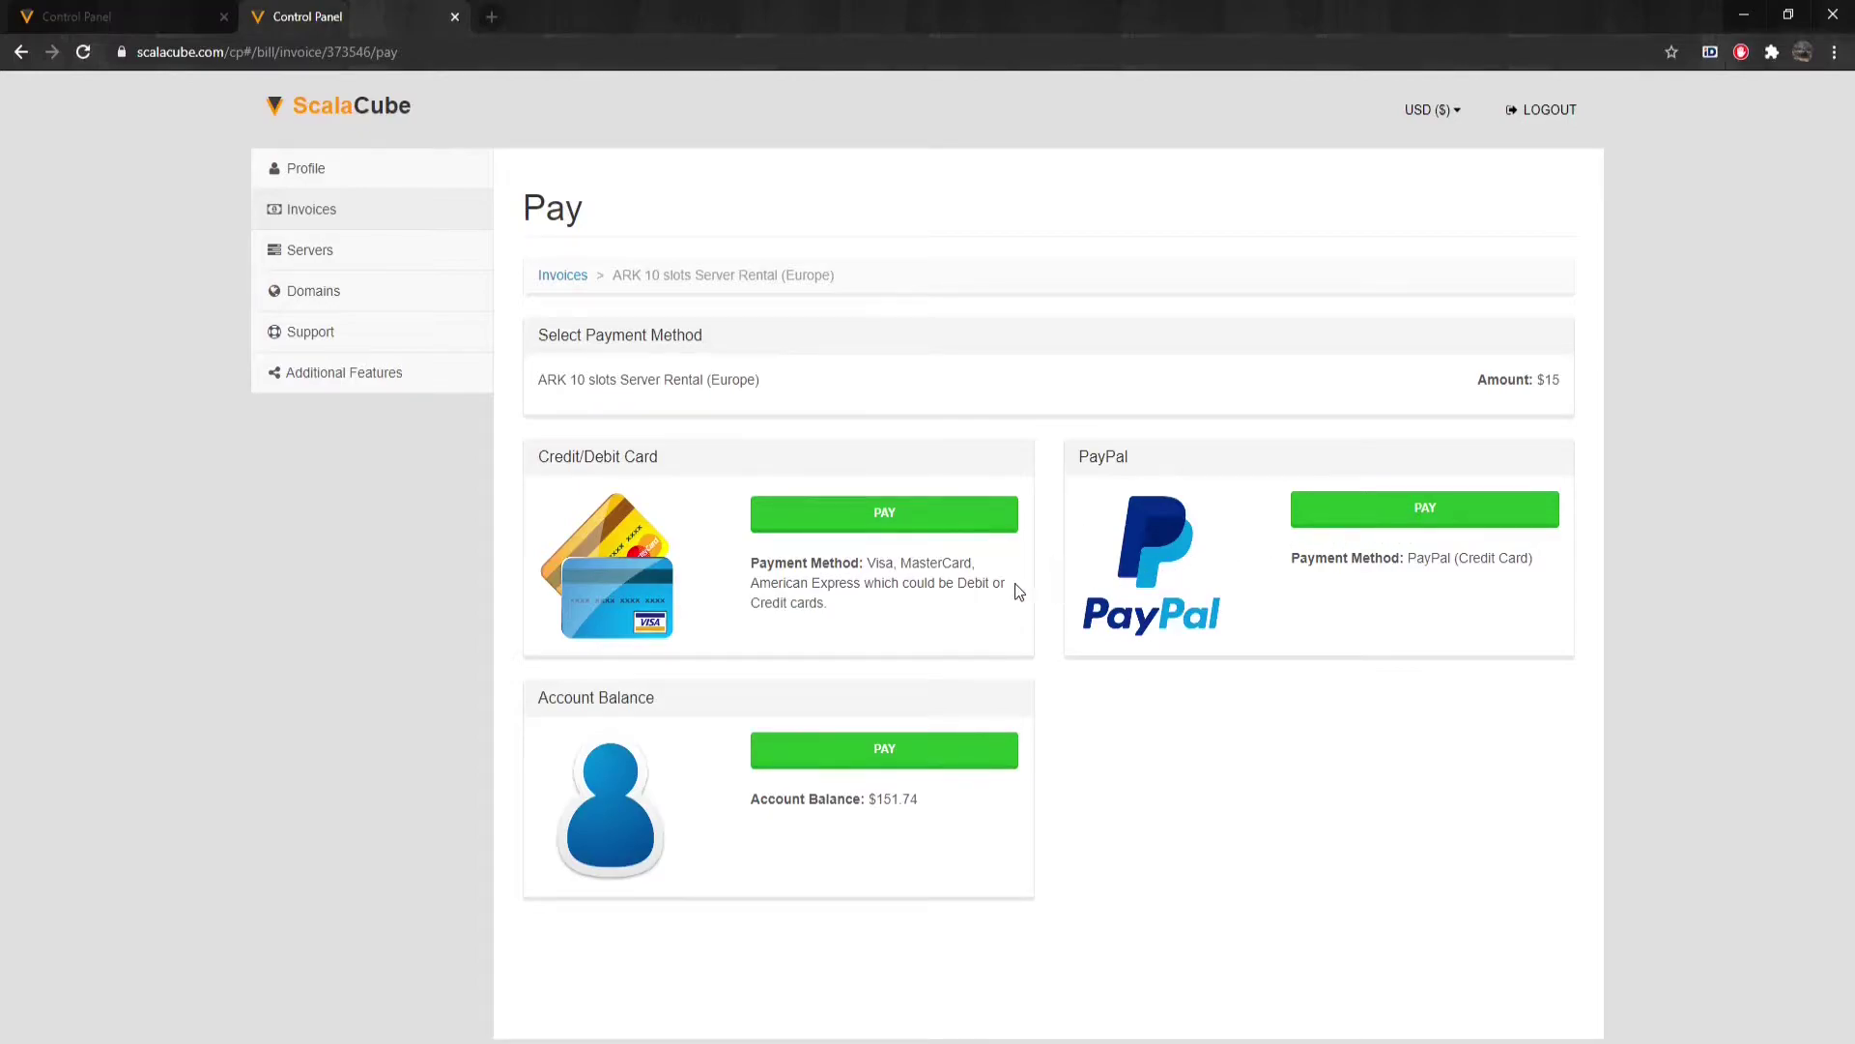
click(362, 253)
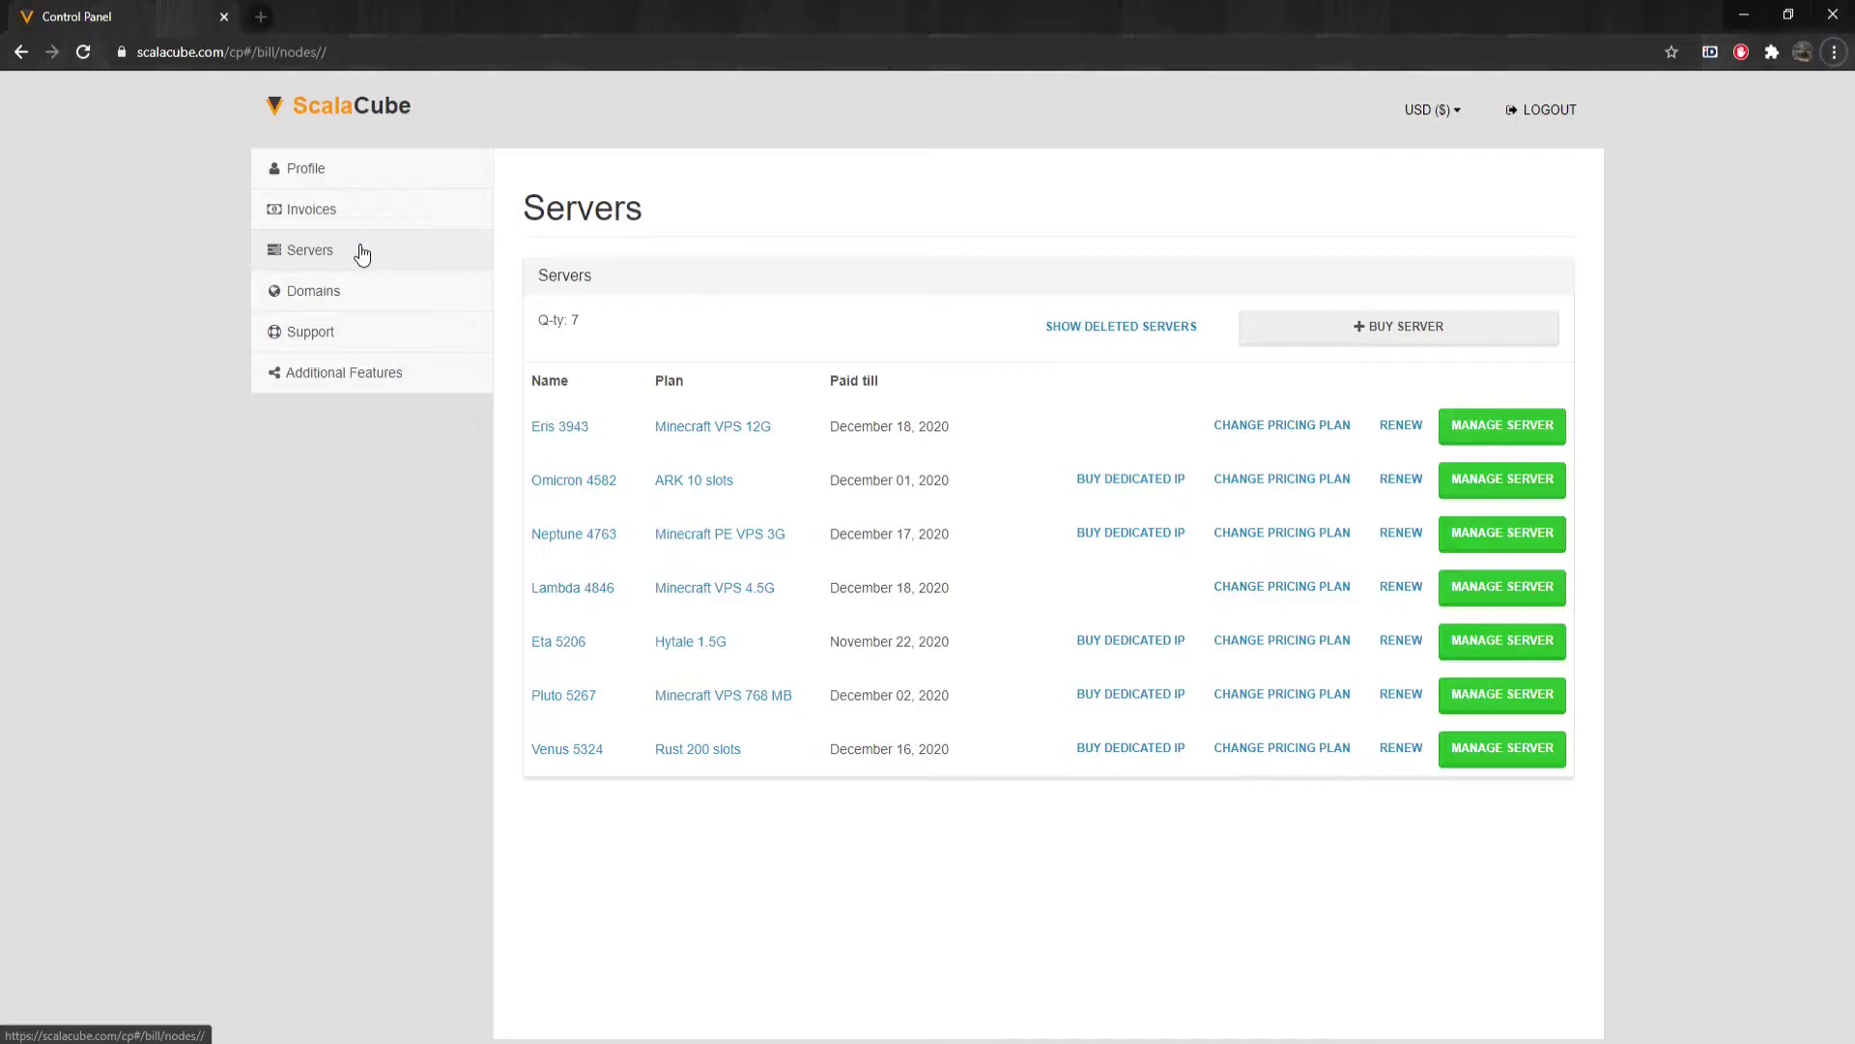
click(1475, 483)
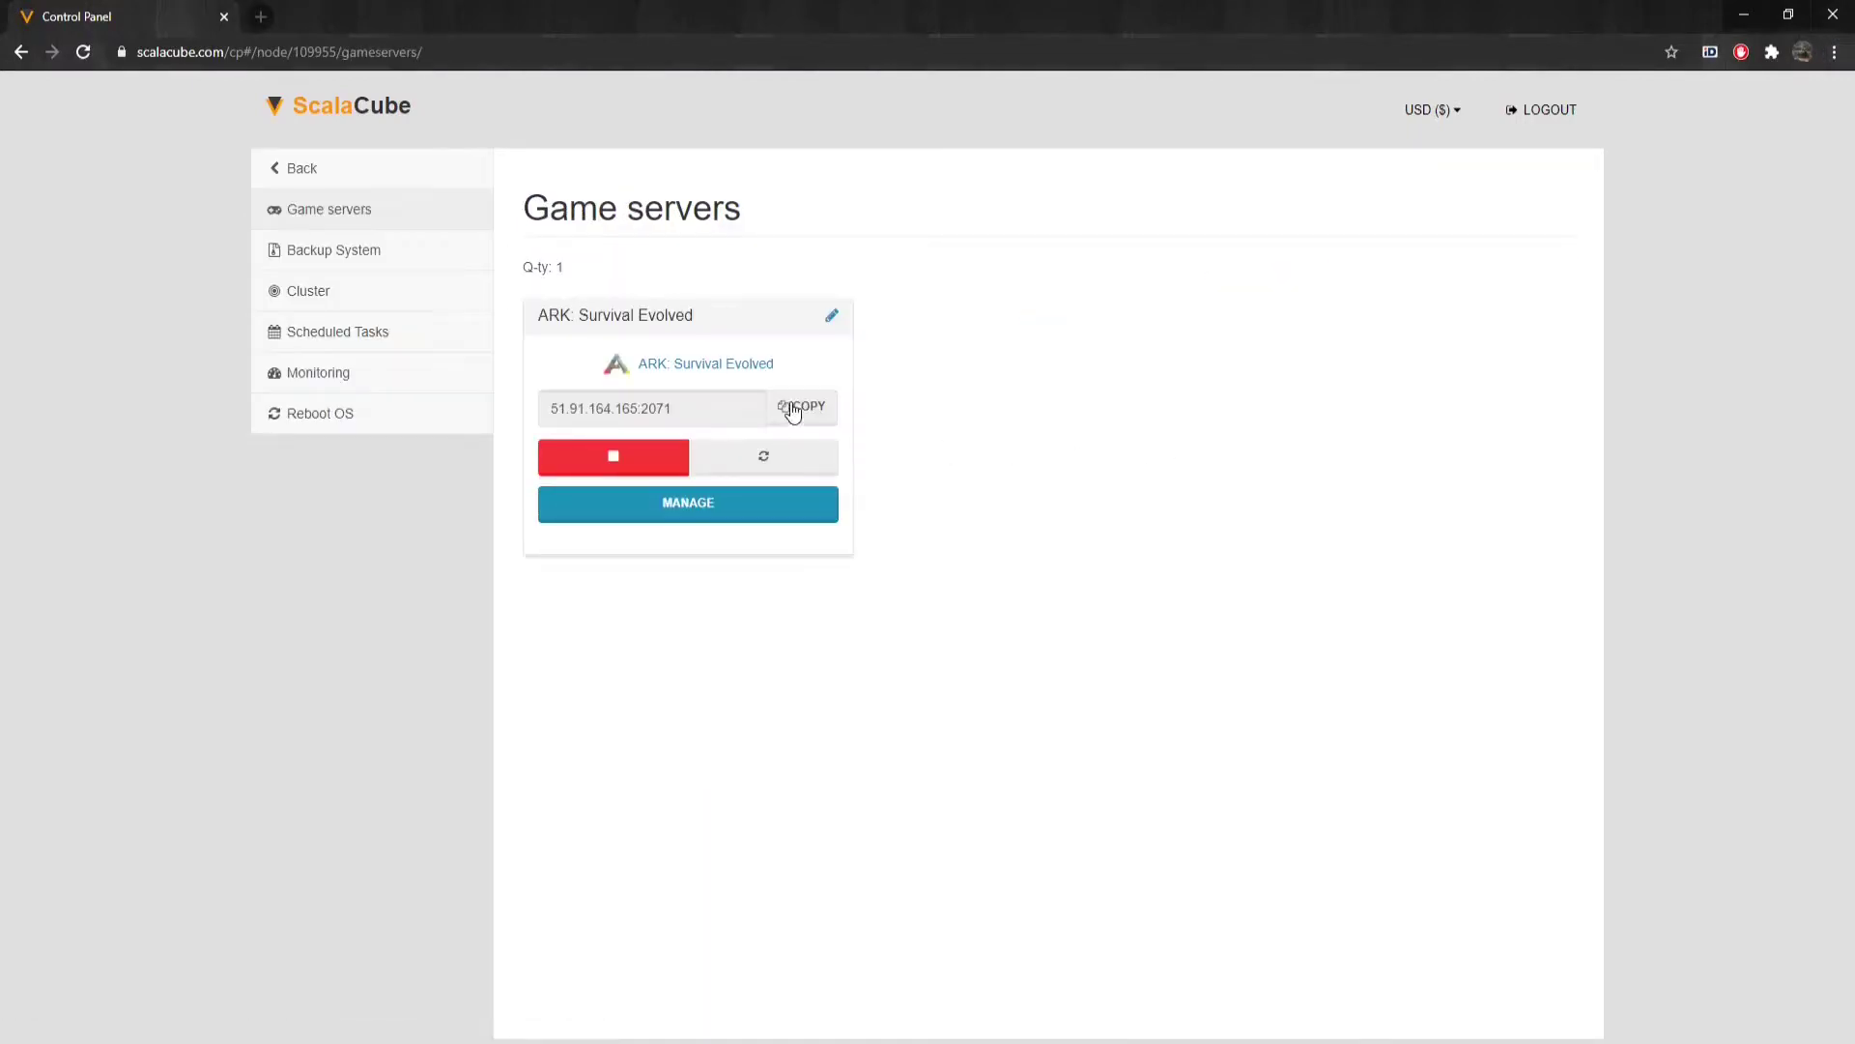
click(792, 410)
key(alt+Tab)
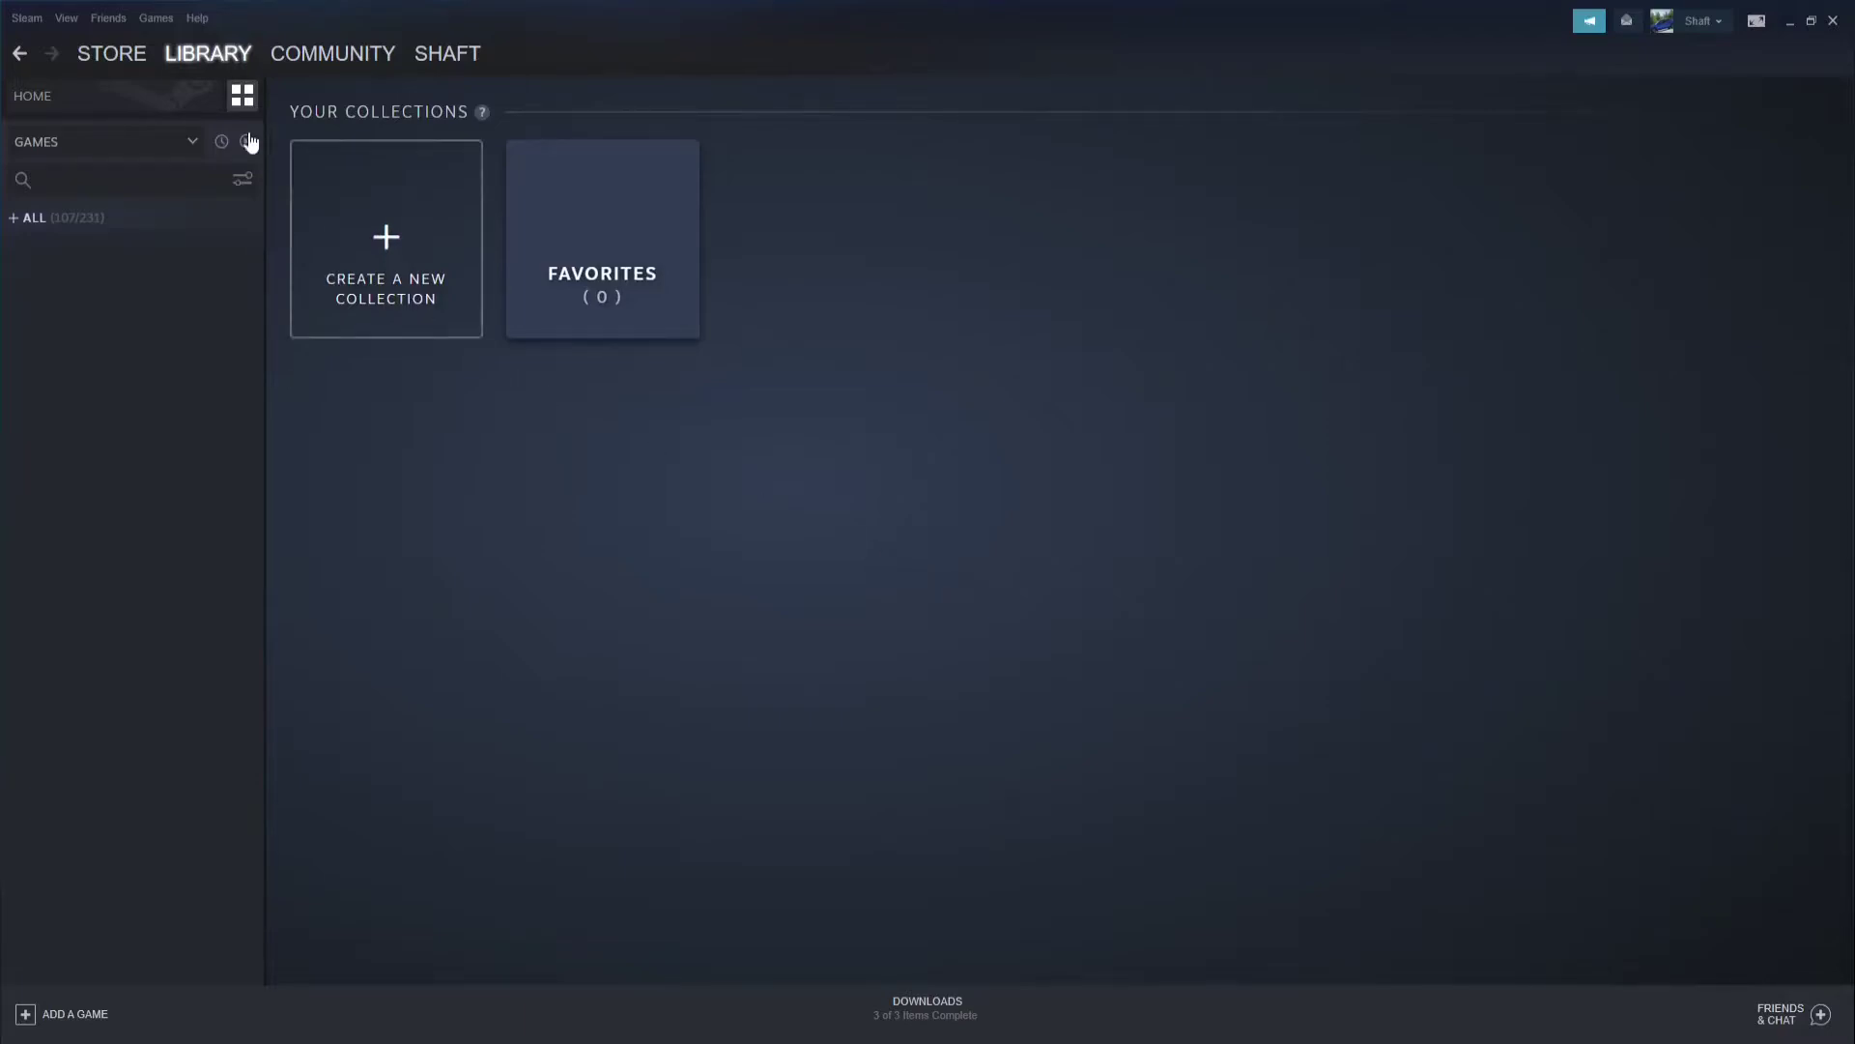
- Add 51.91.164.165:2071 to Steam's favorite servers, refresh the list and select the ARK server
click(65, 19)
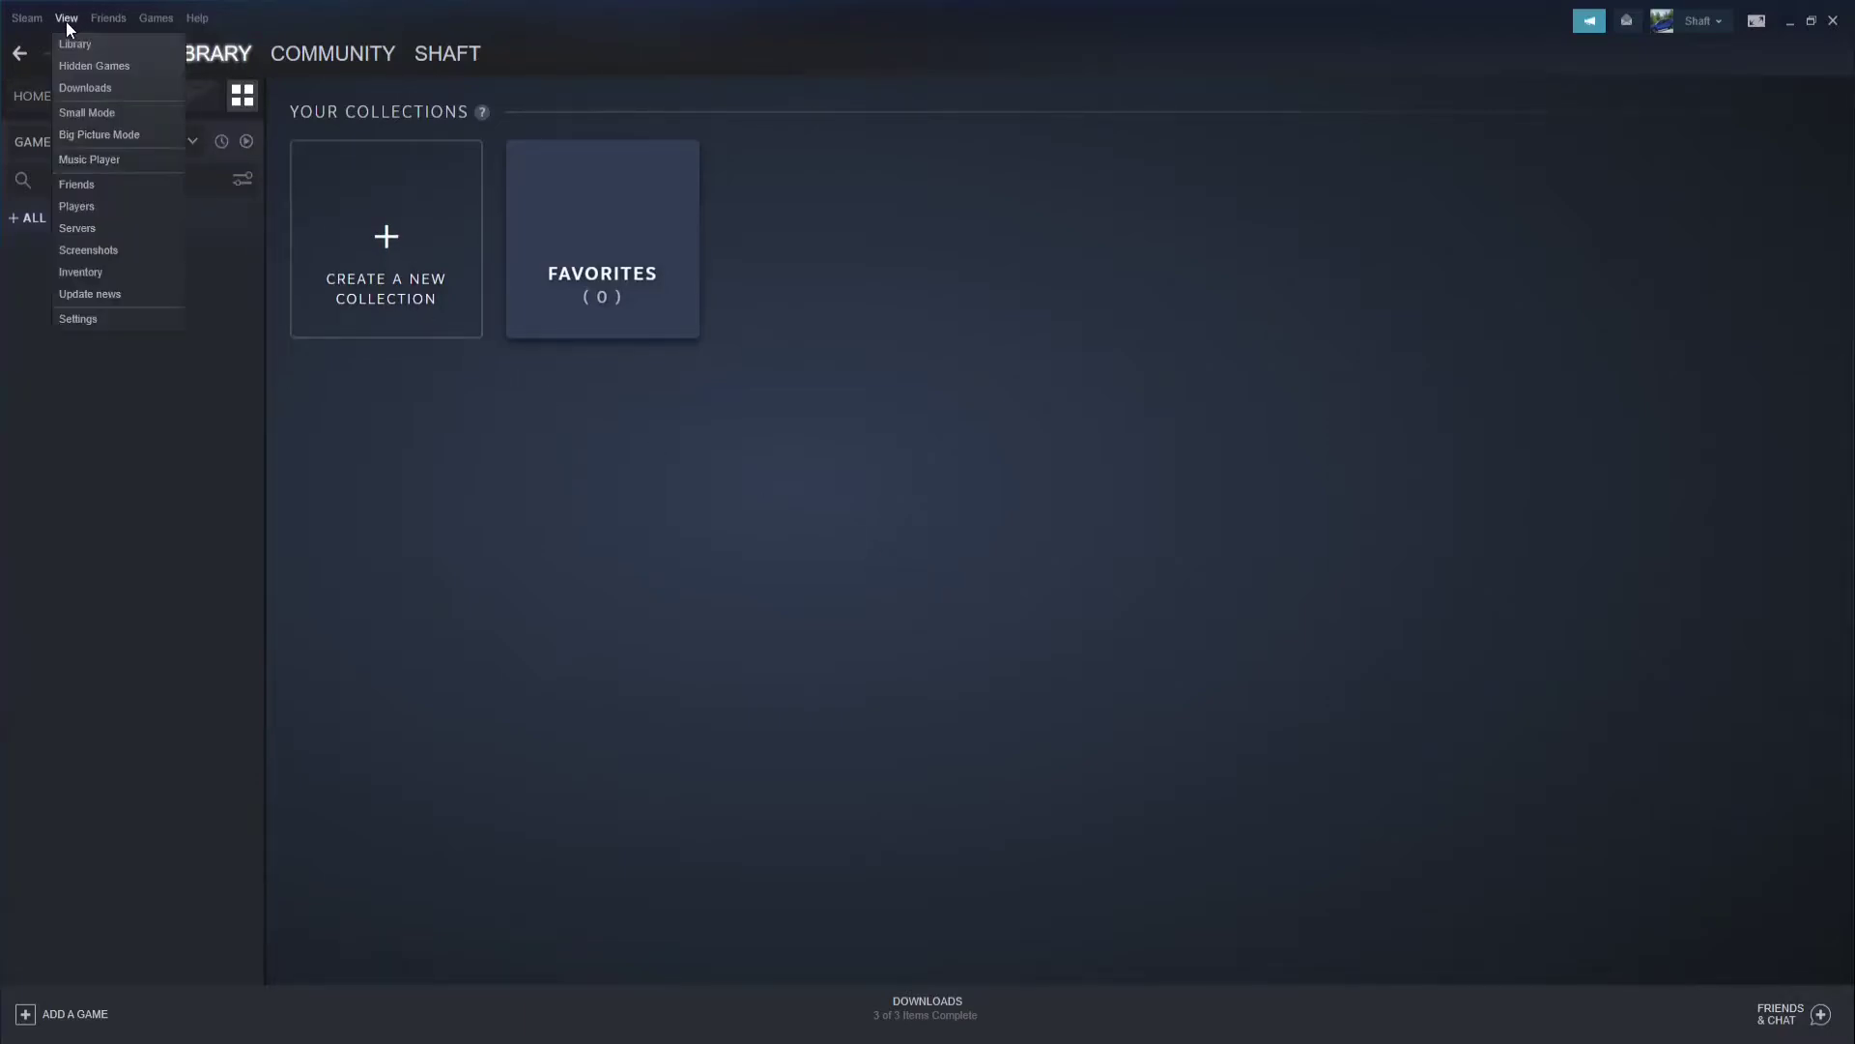
click(83, 230)
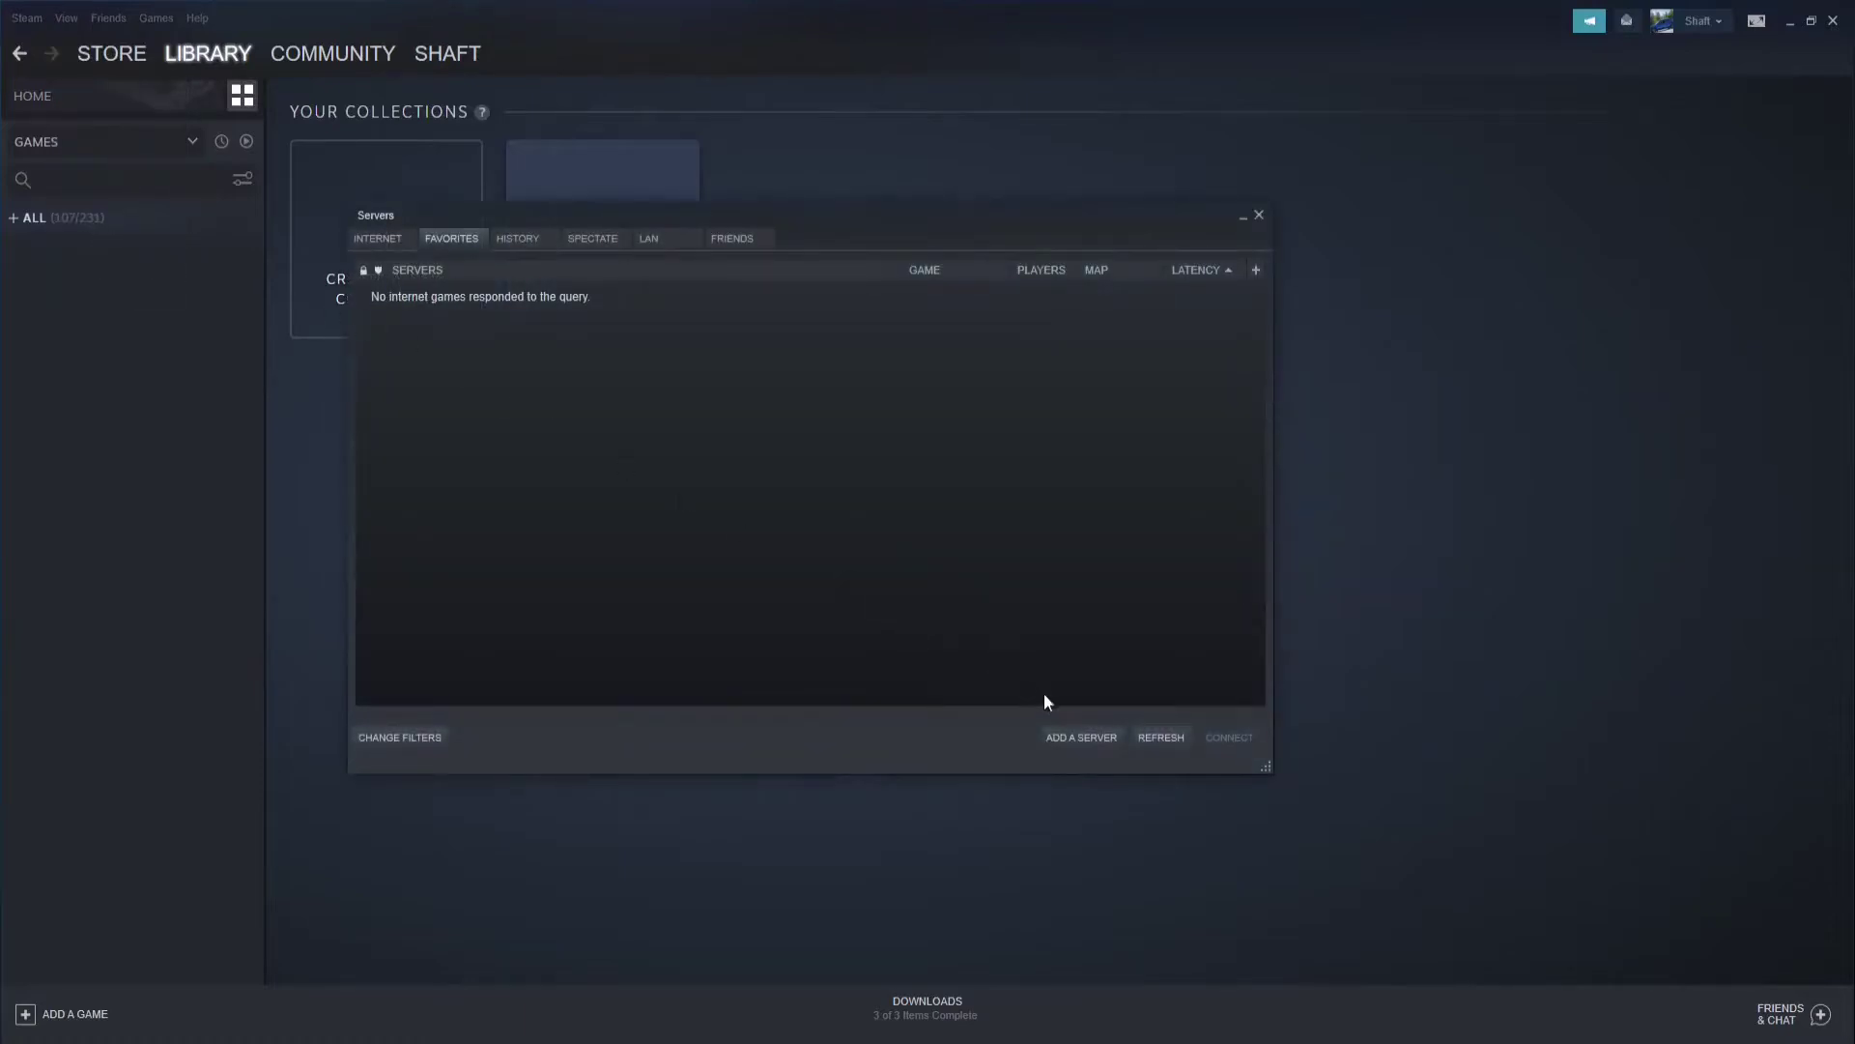
click(1078, 738)
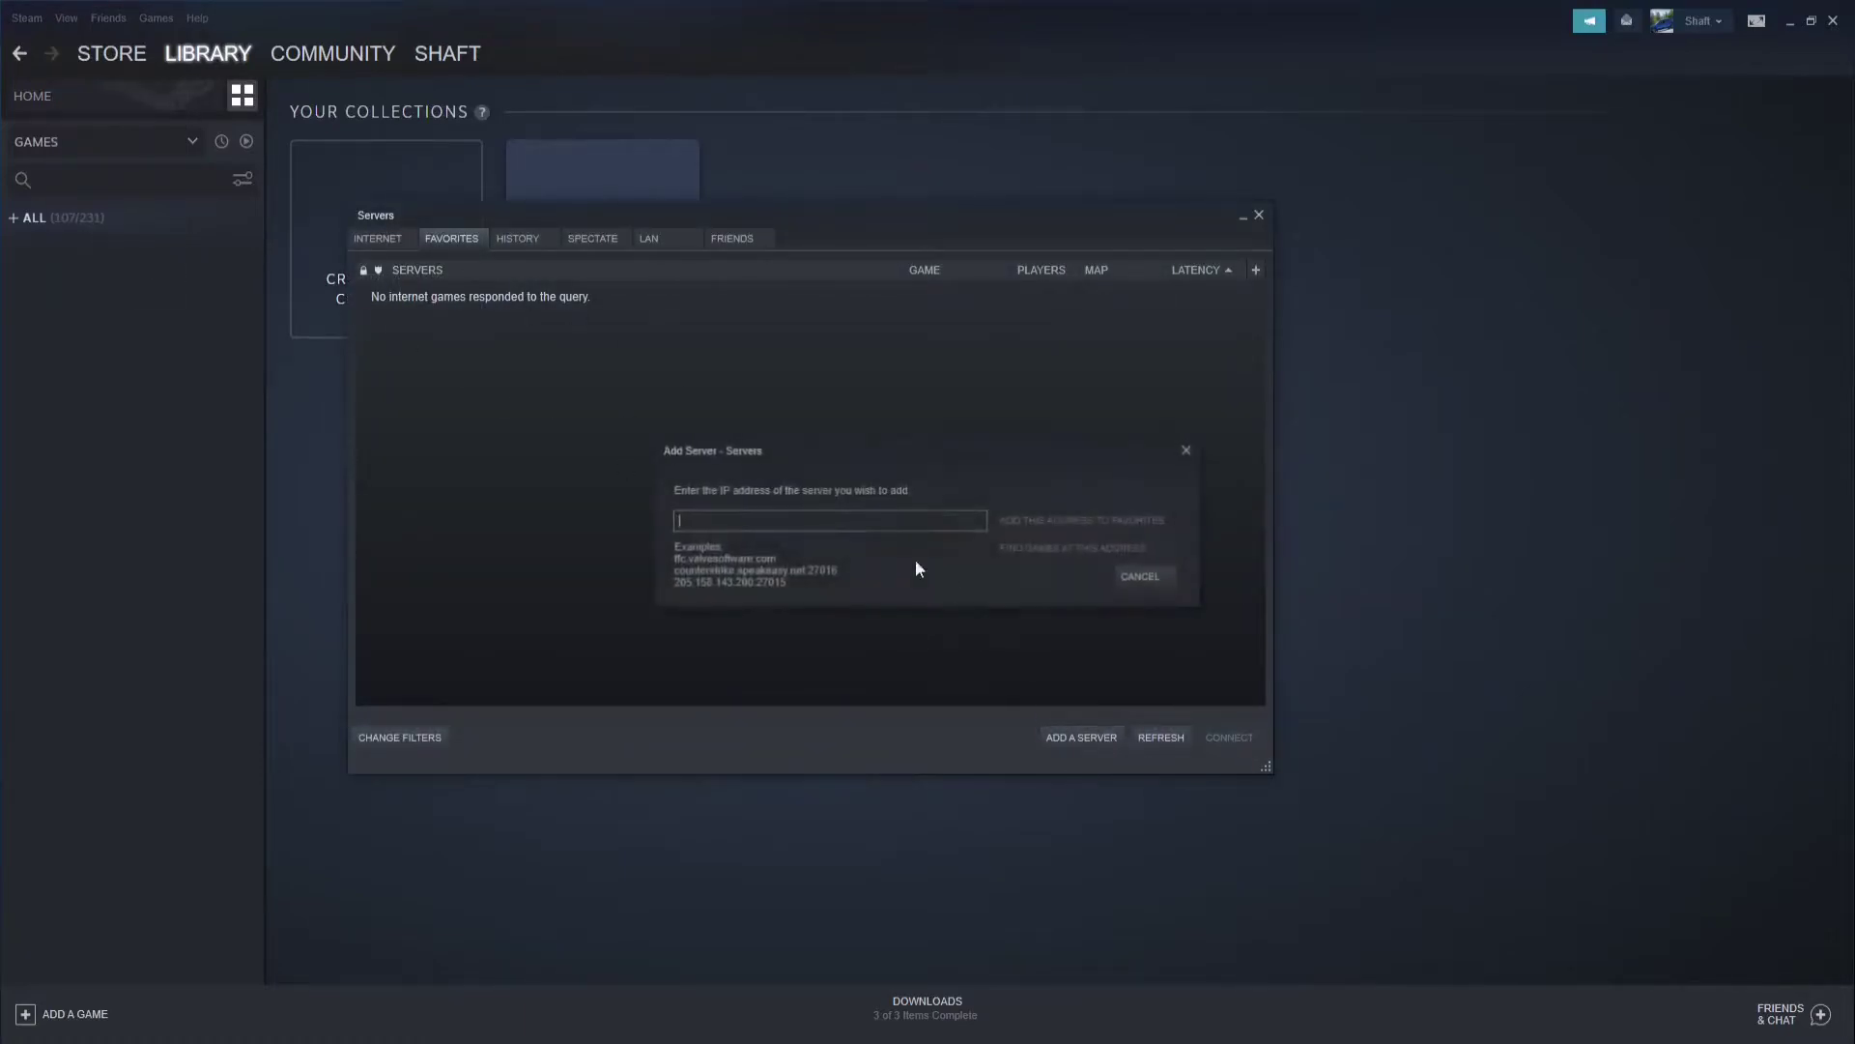
key(ctrl+v)
click(1034, 520)
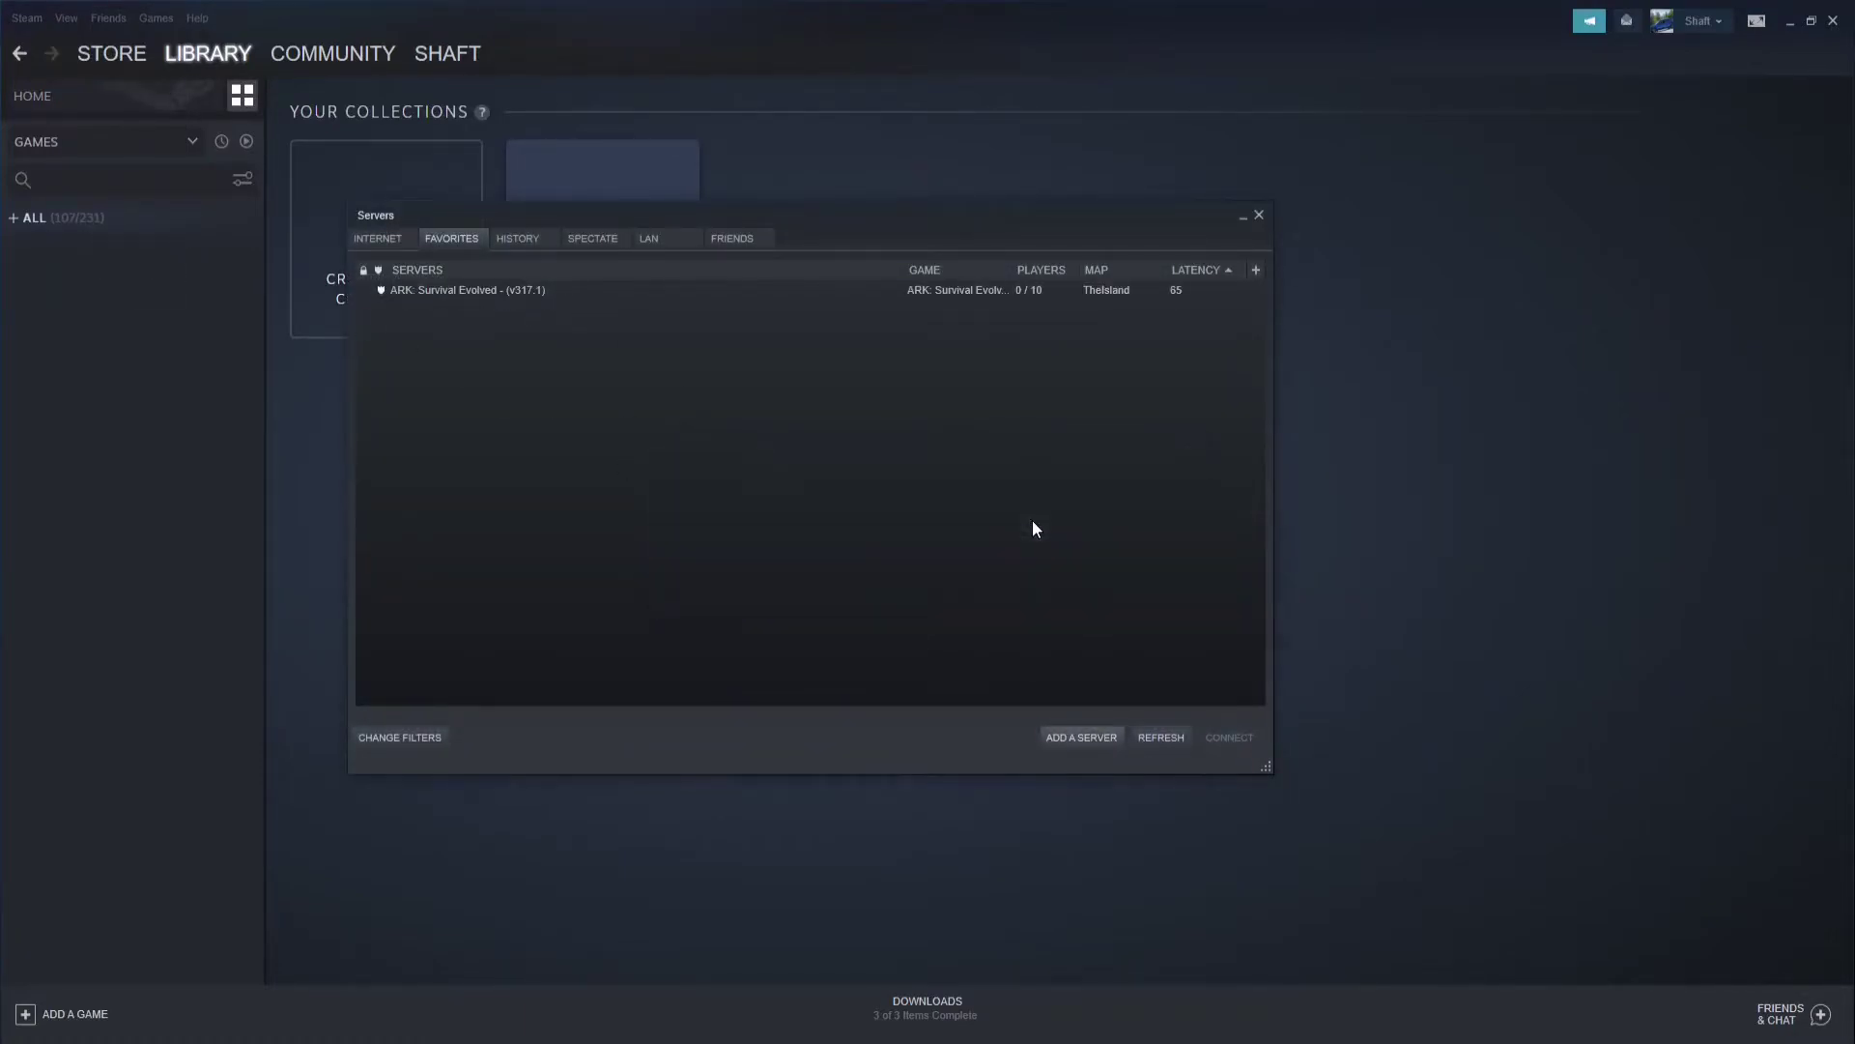
click(1157, 735)
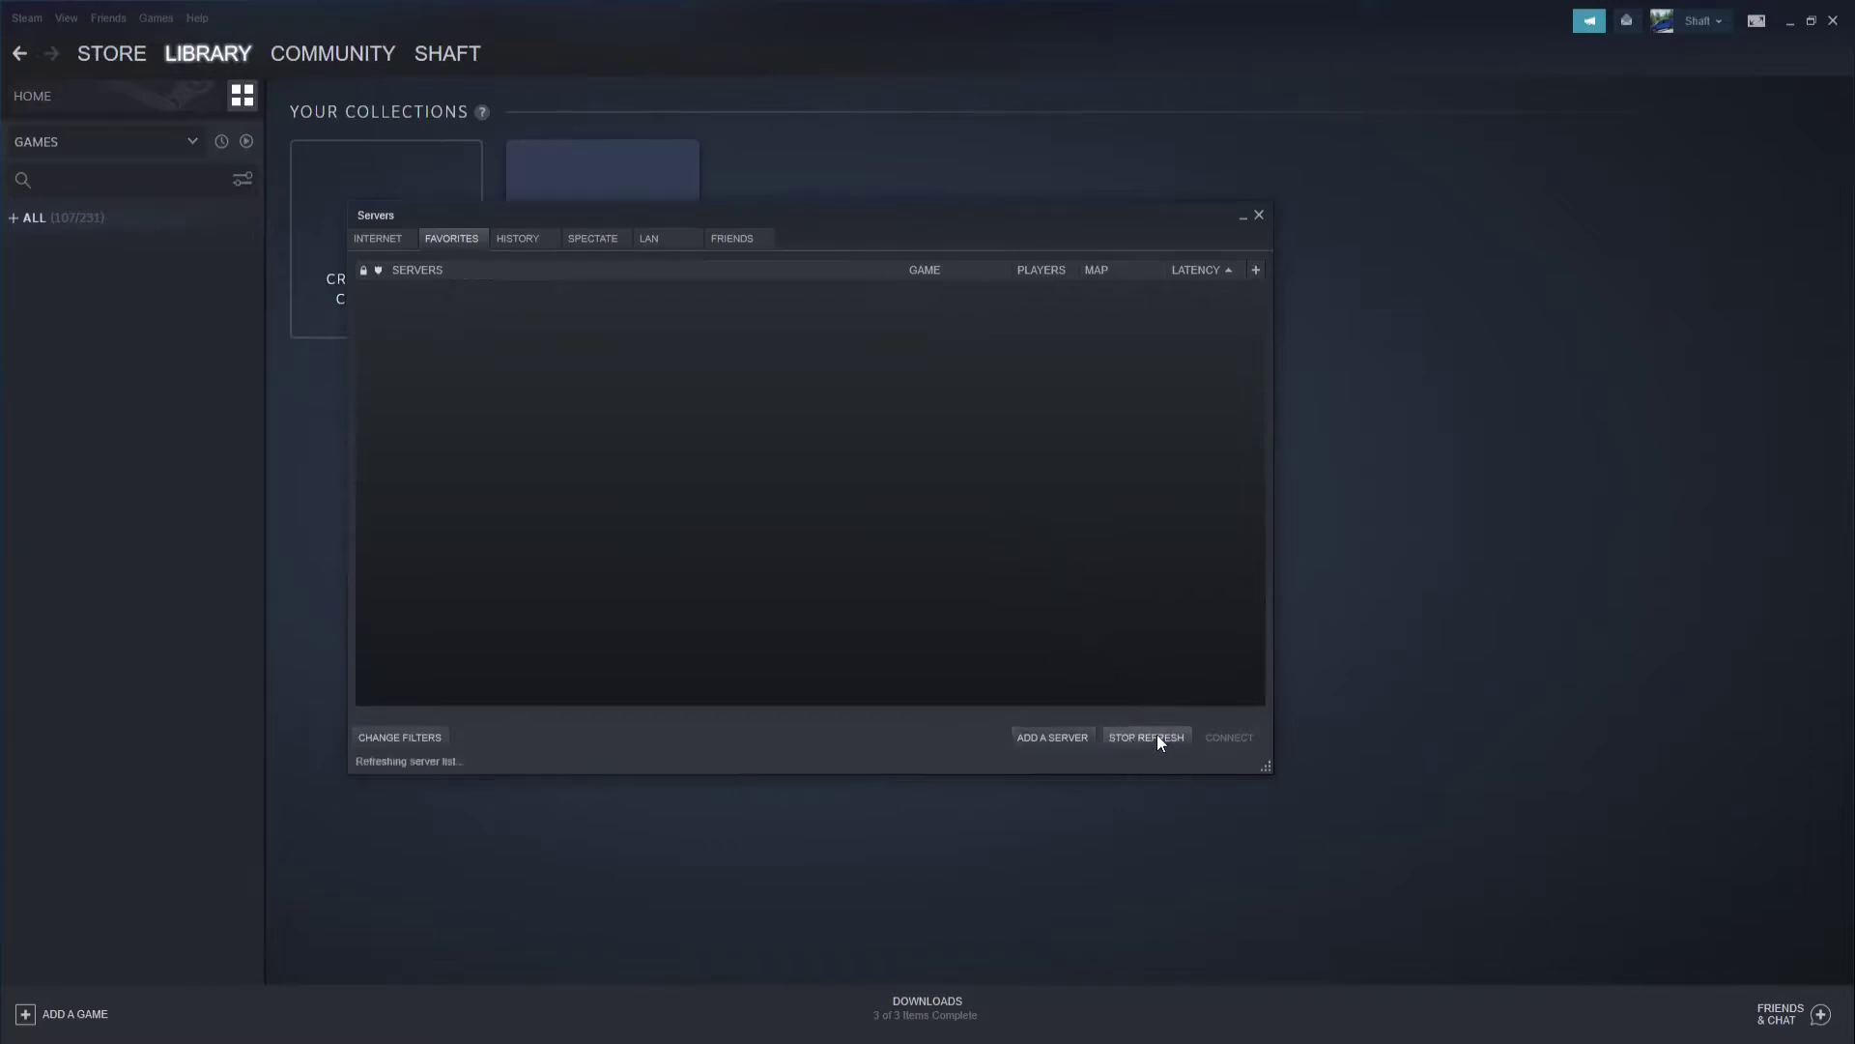
click(950, 293)
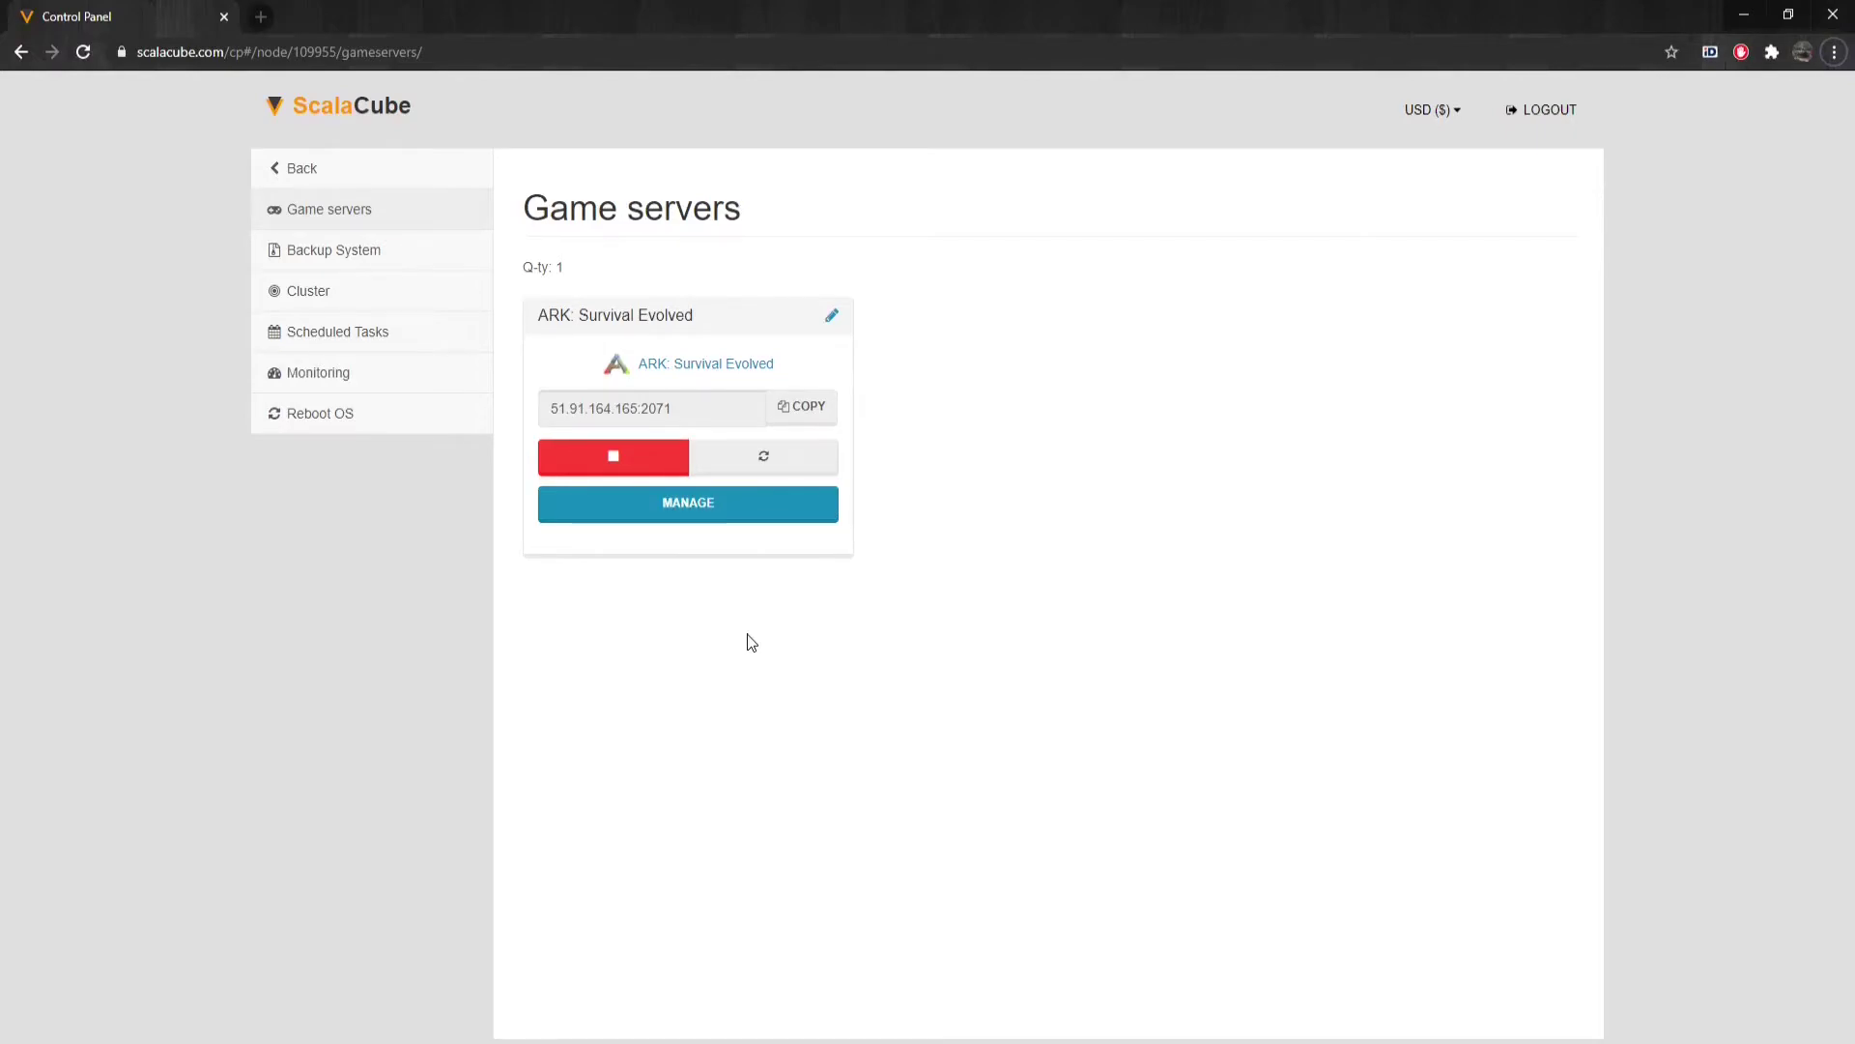
- Open the ARK server's management page, check its console output, then go to its Settings page
click(695, 504)
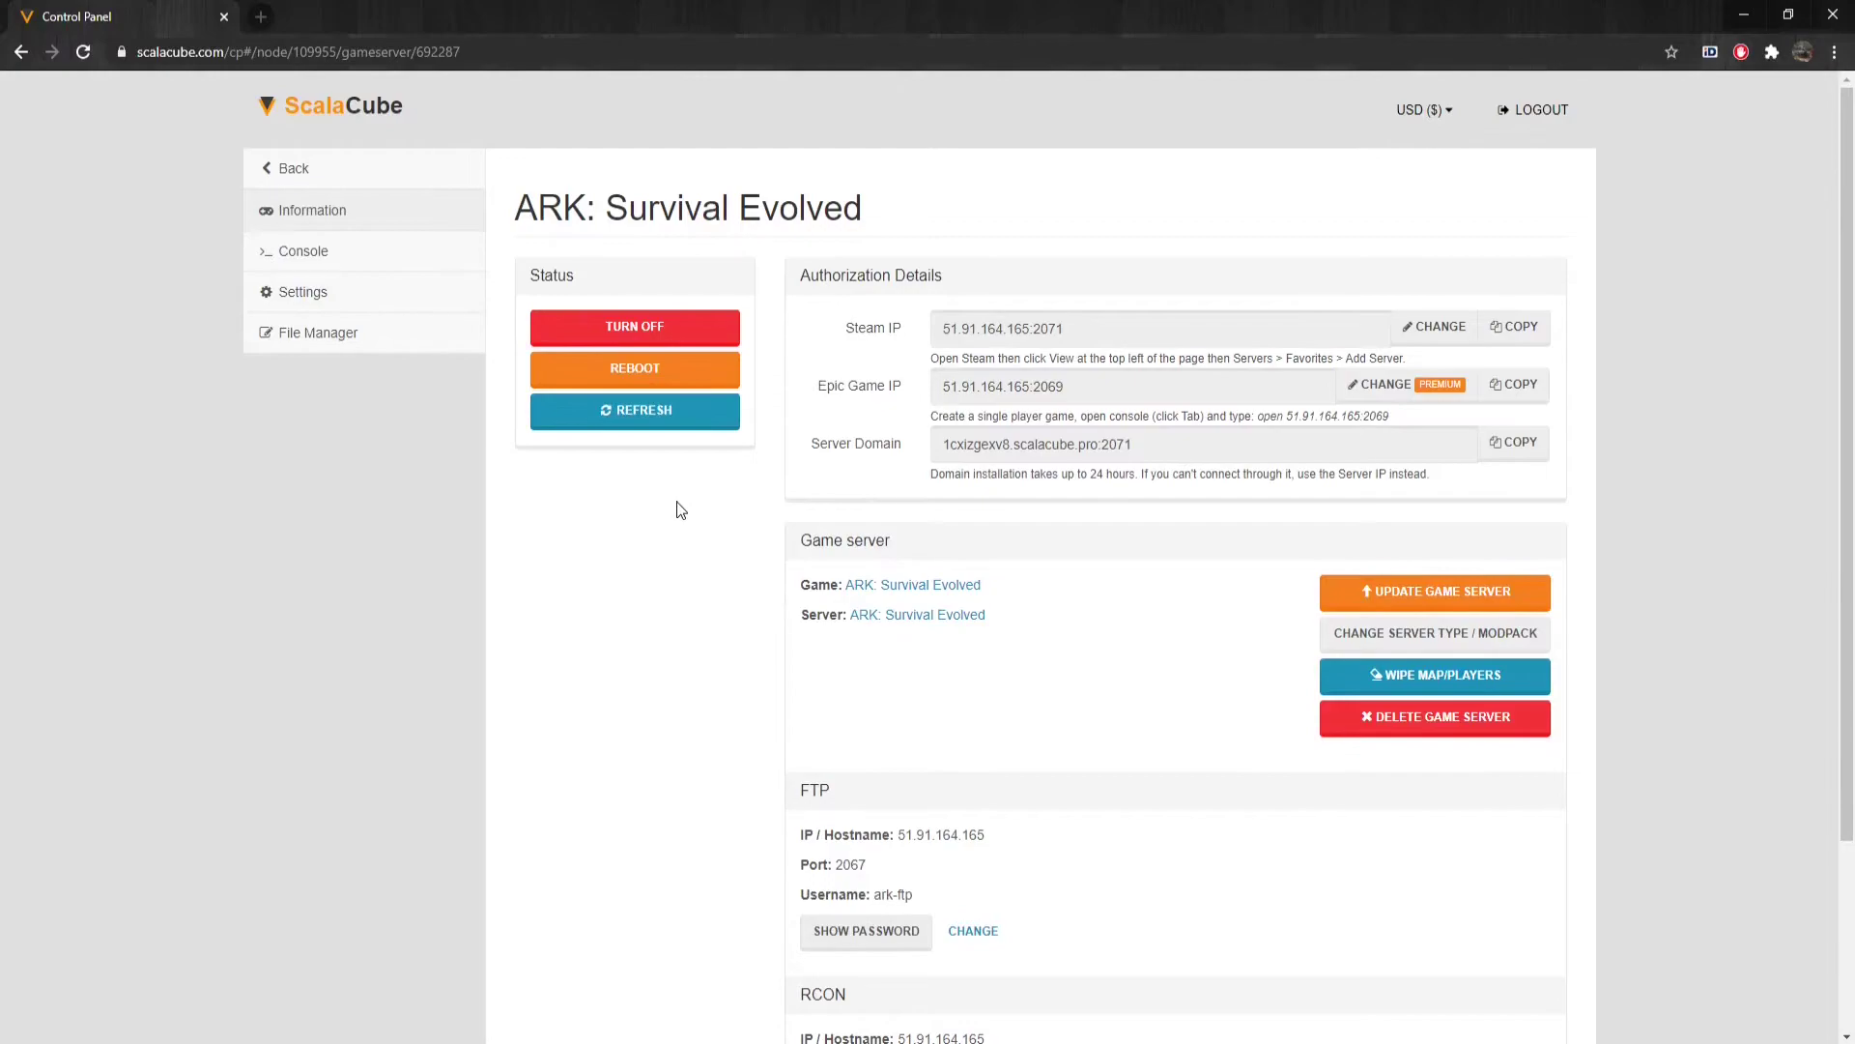
click(308, 253)
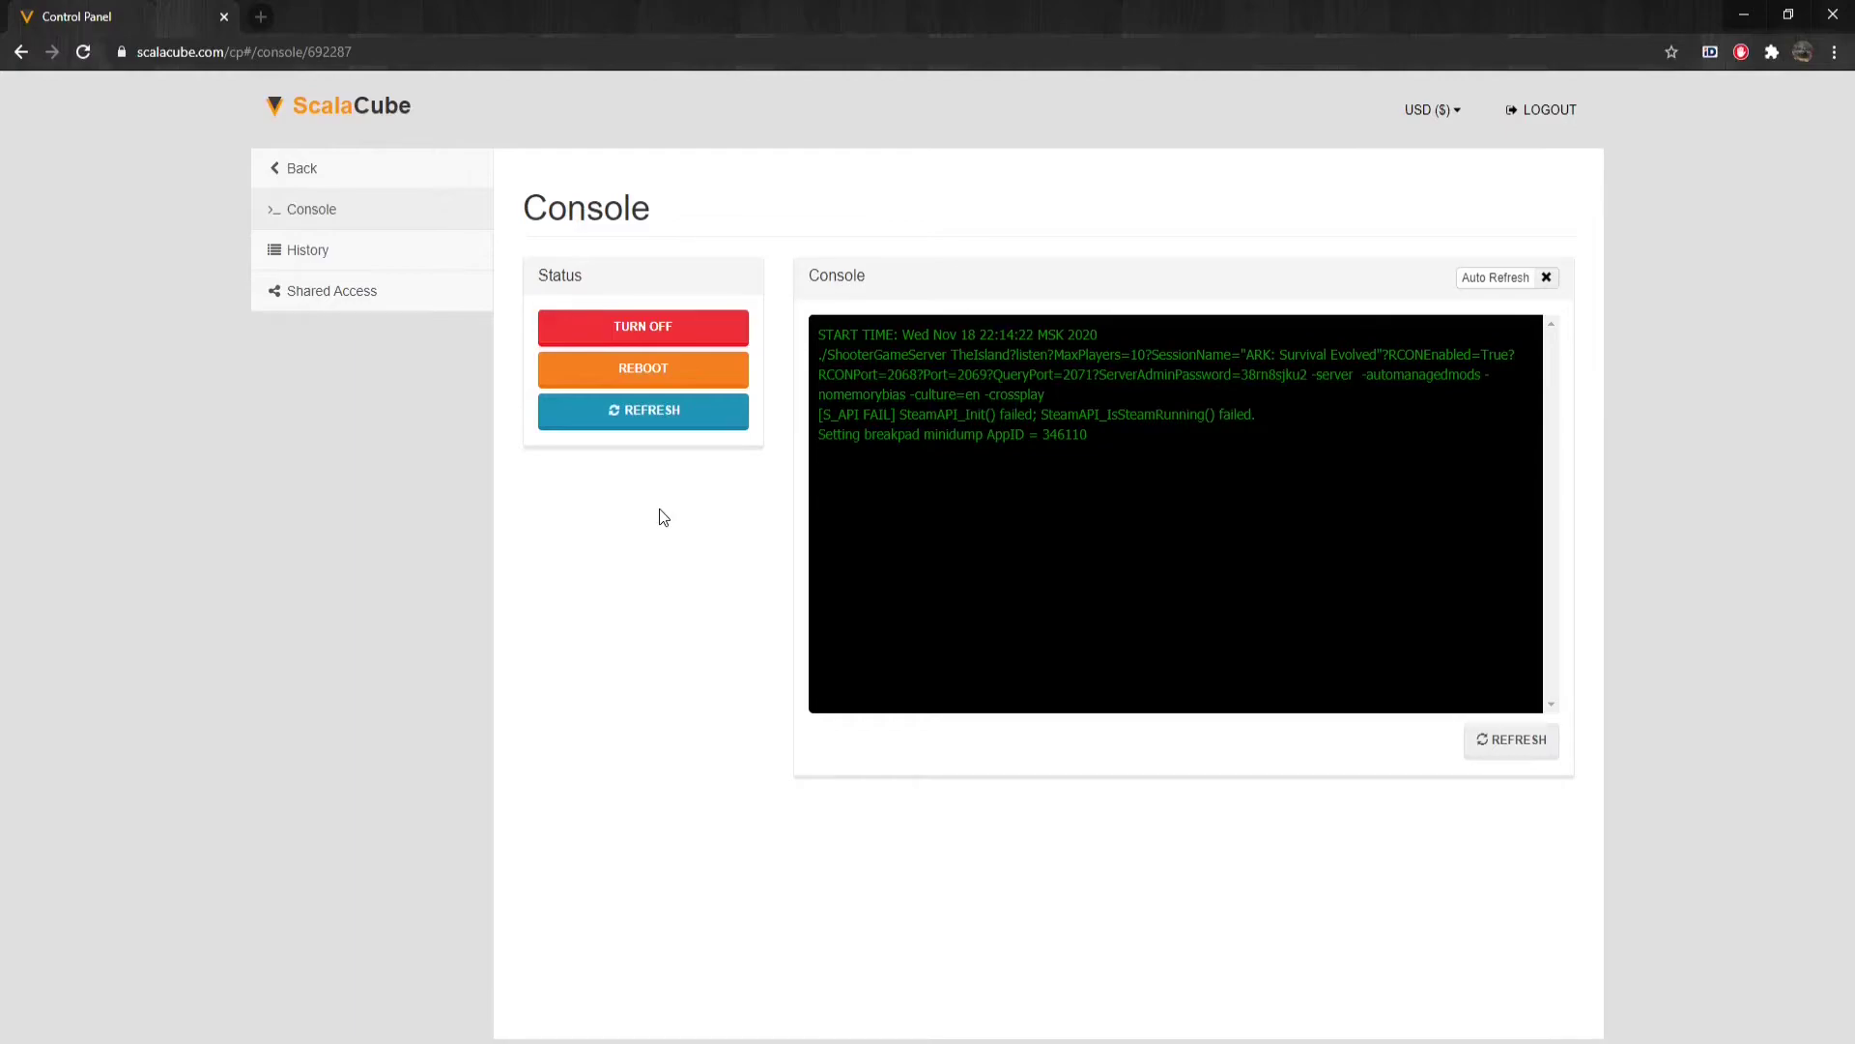
click(275, 170)
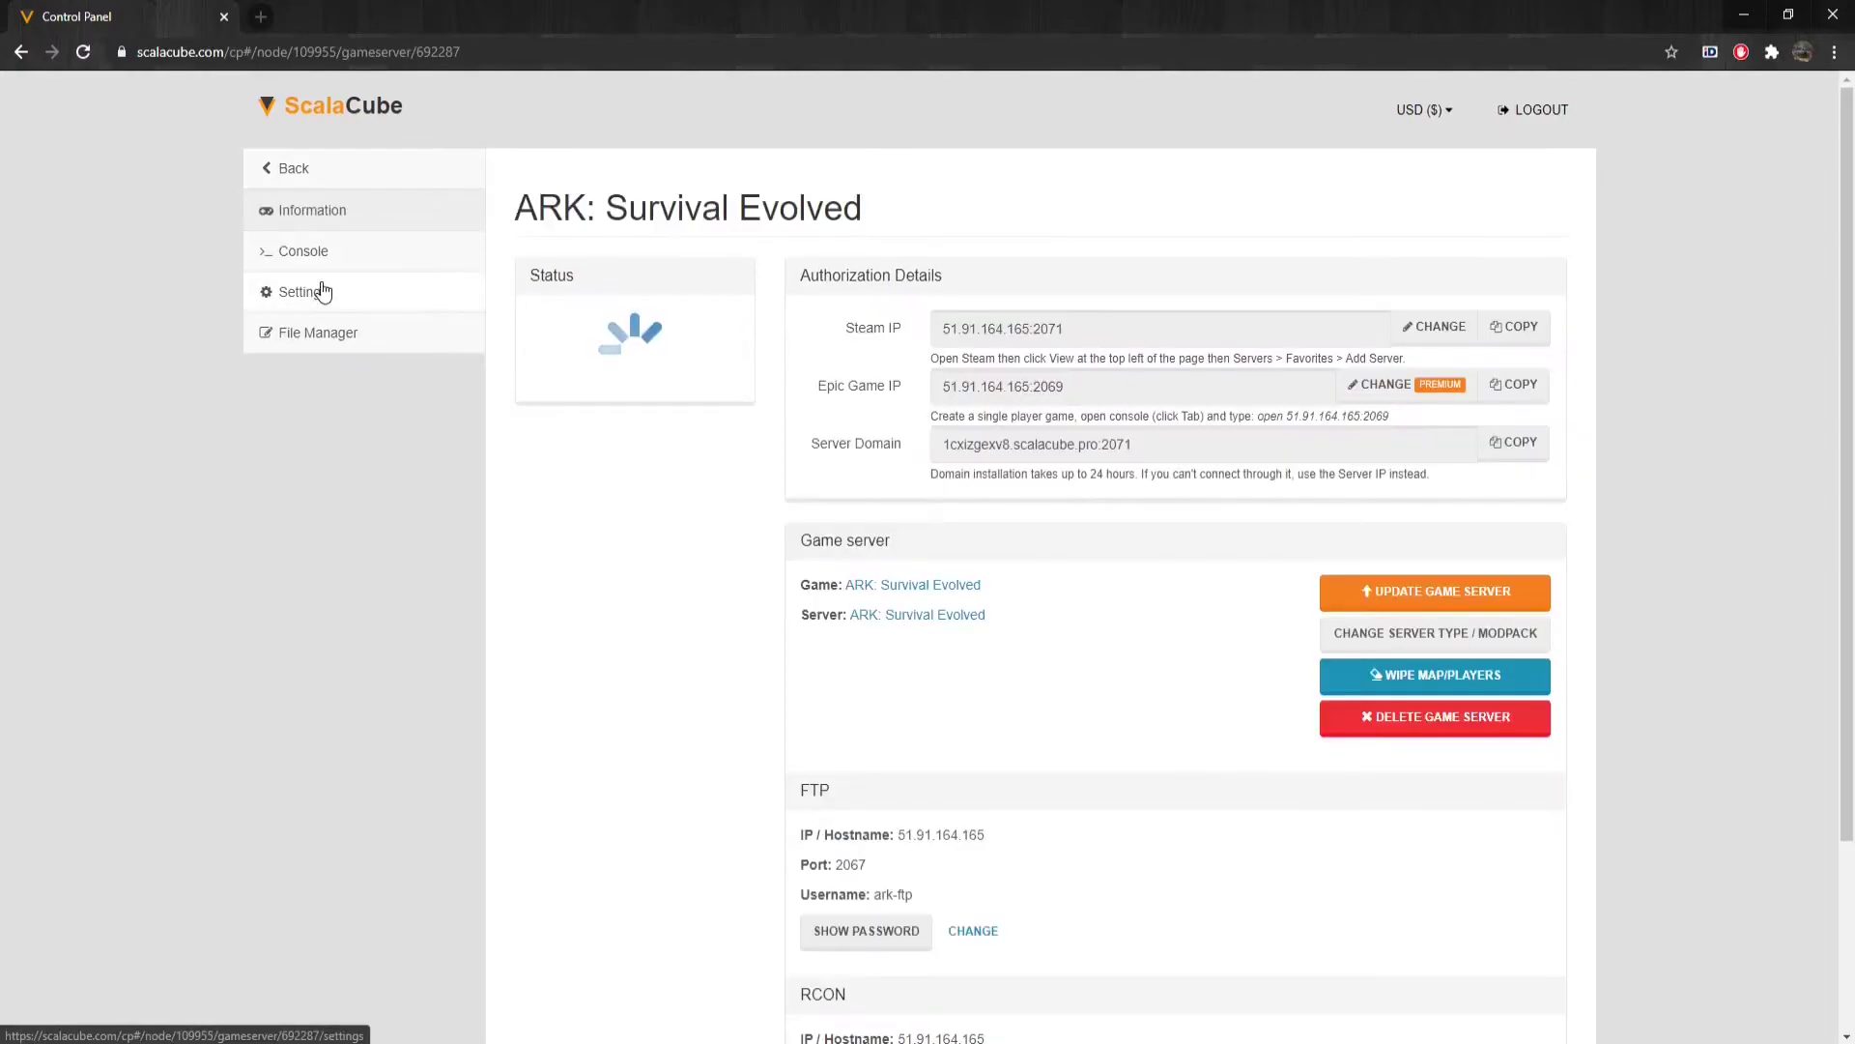
click(317, 280)
- Review the launch settings, then open the File Manager showing Engine, ShooterGame and steamapps
scroll(569, 541, down, 5)
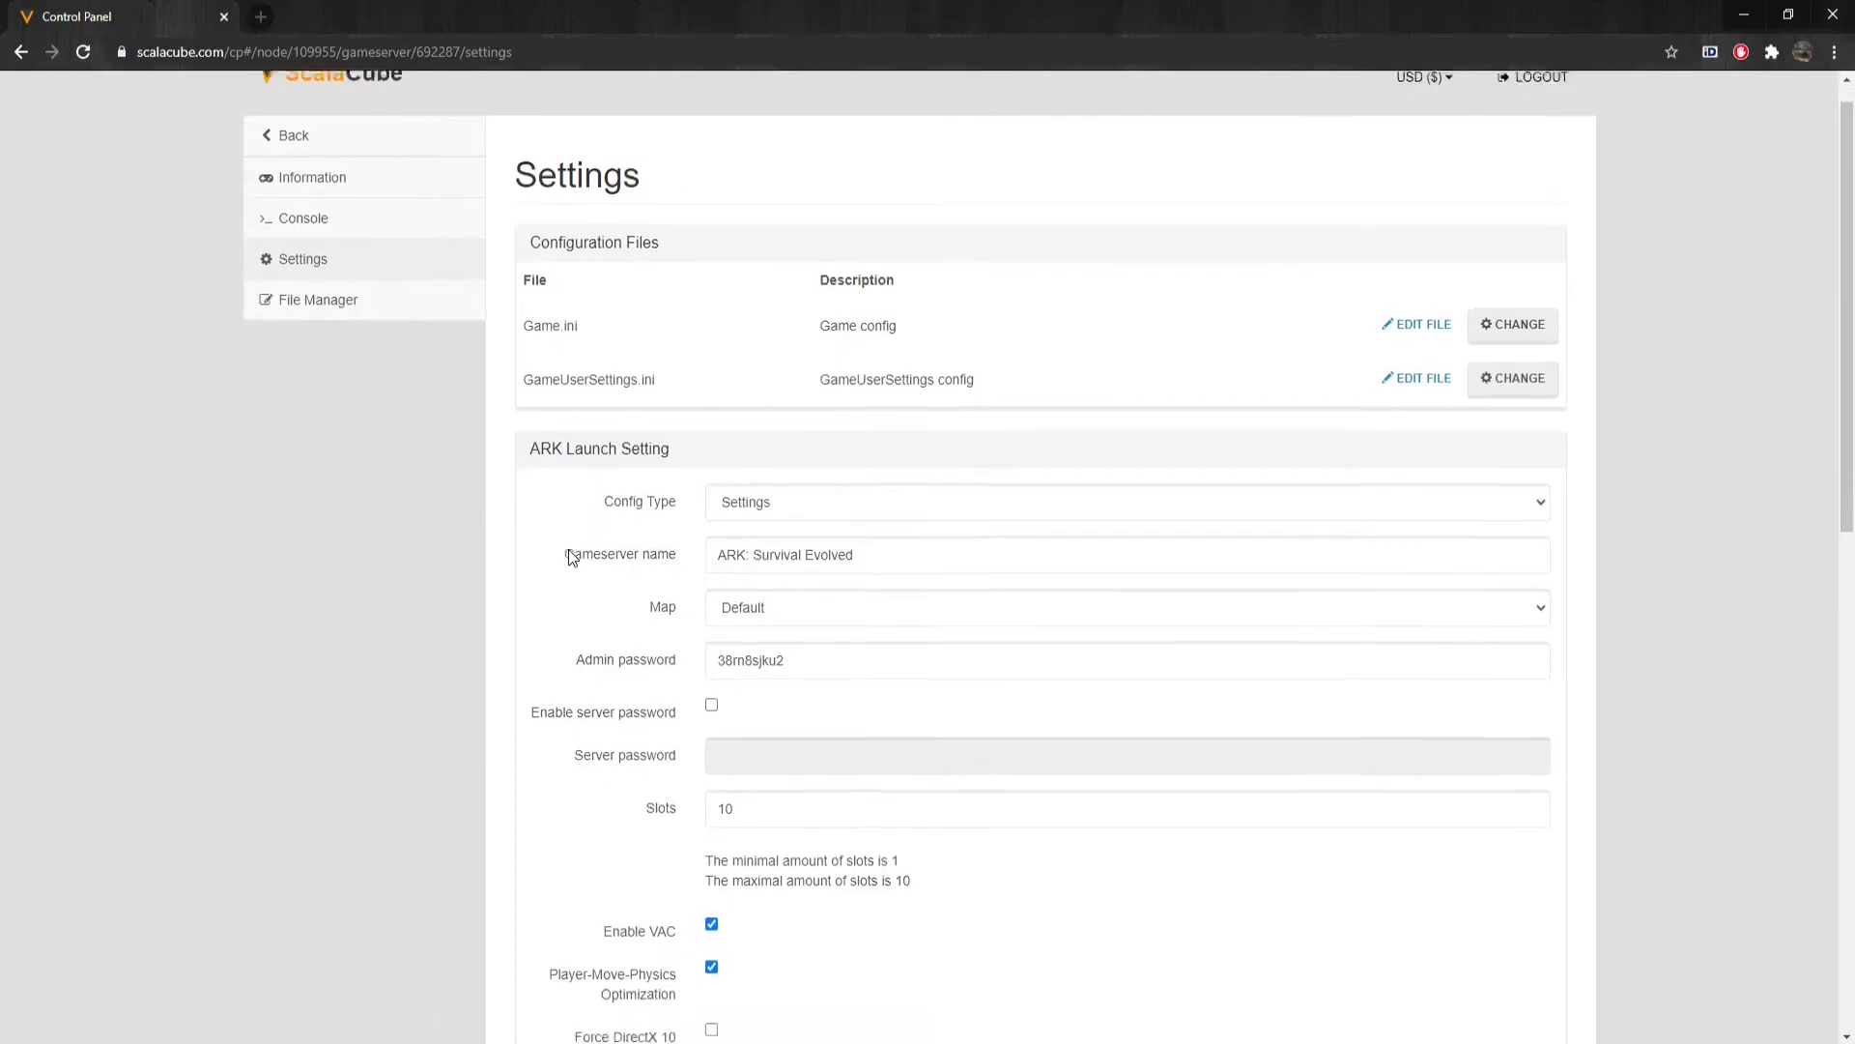
scroll(568, 555, down, 7)
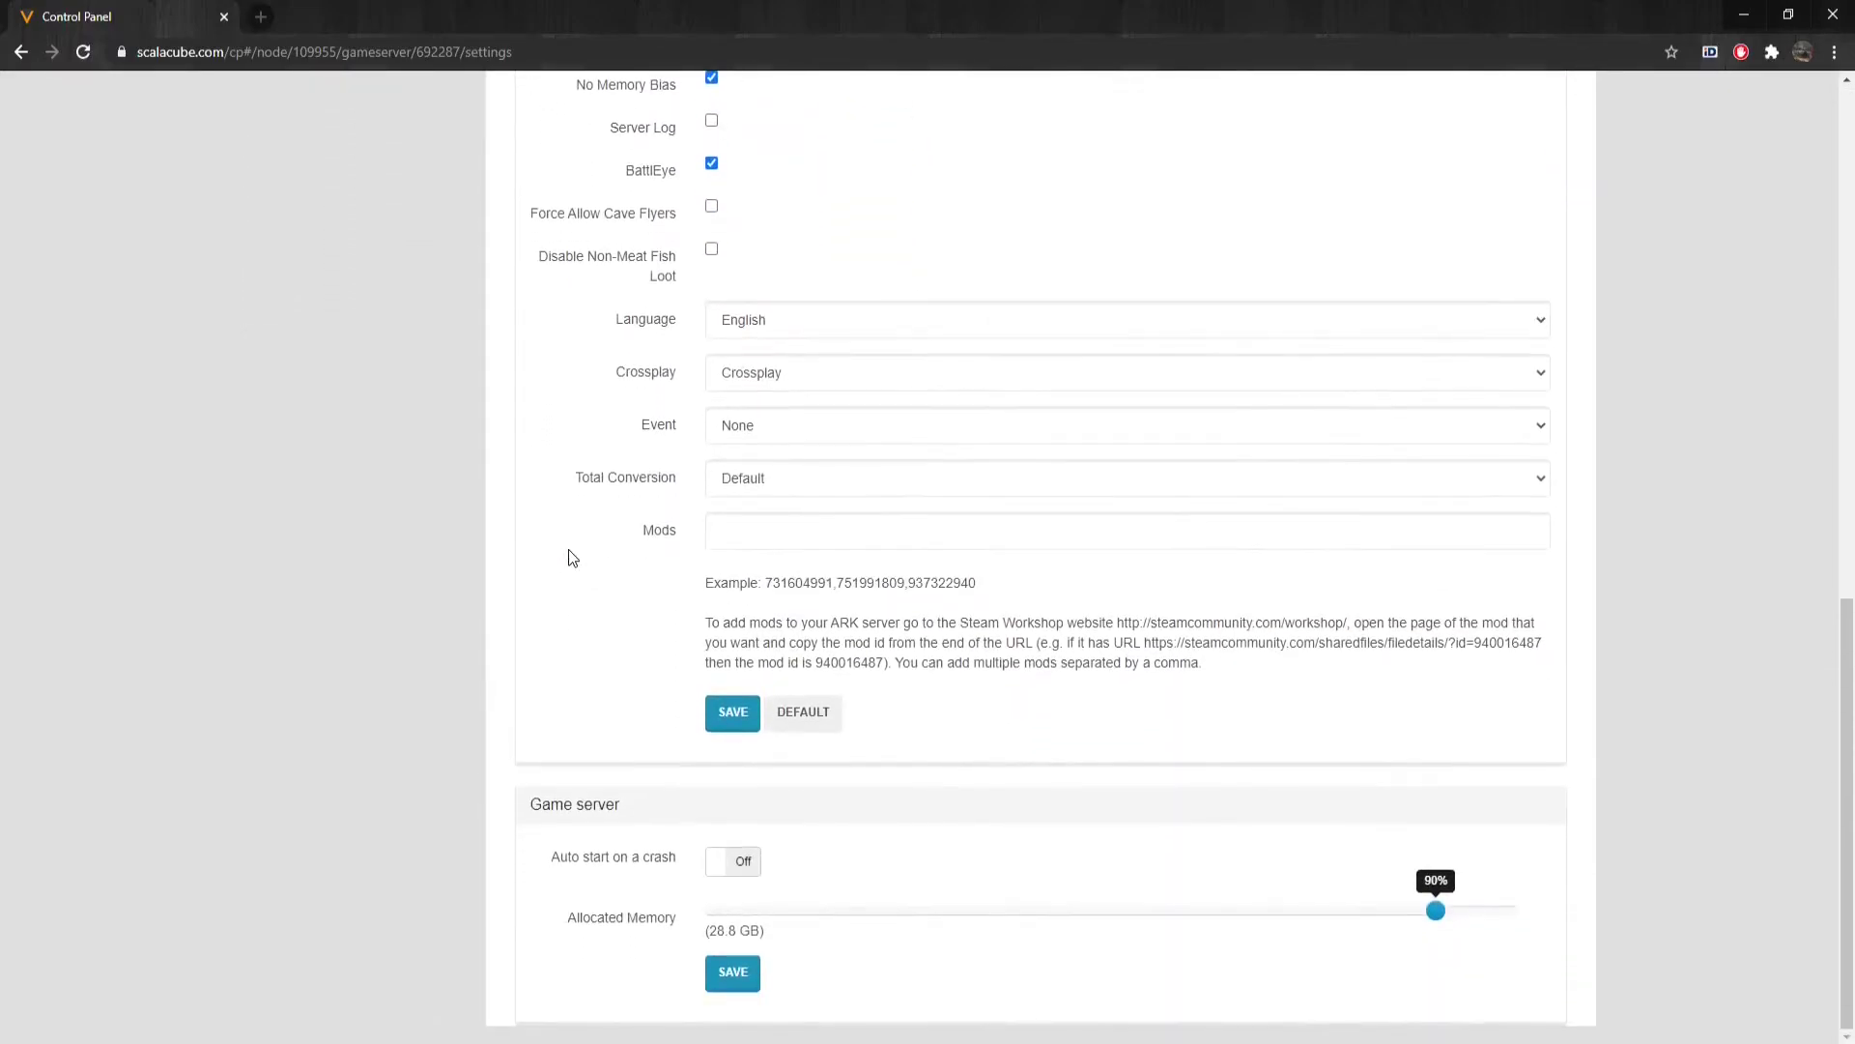
scroll(570, 555, up, 12)
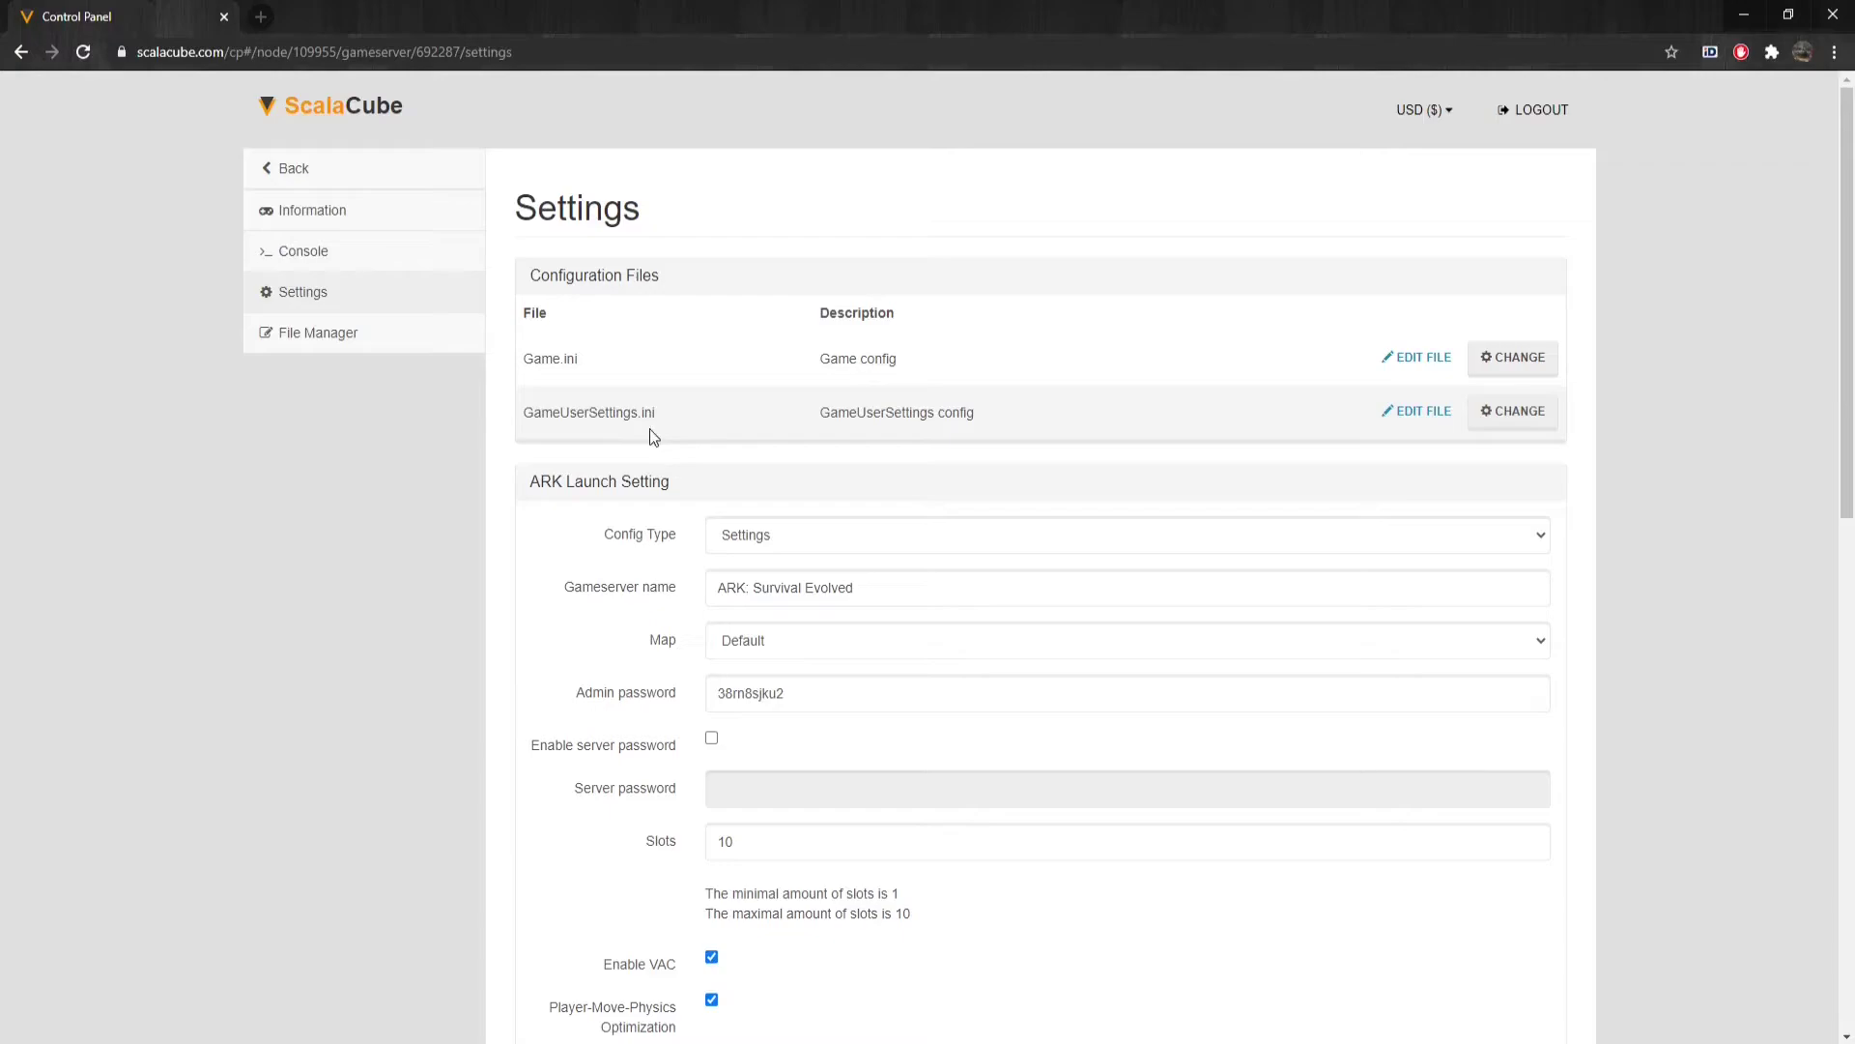
click(381, 338)
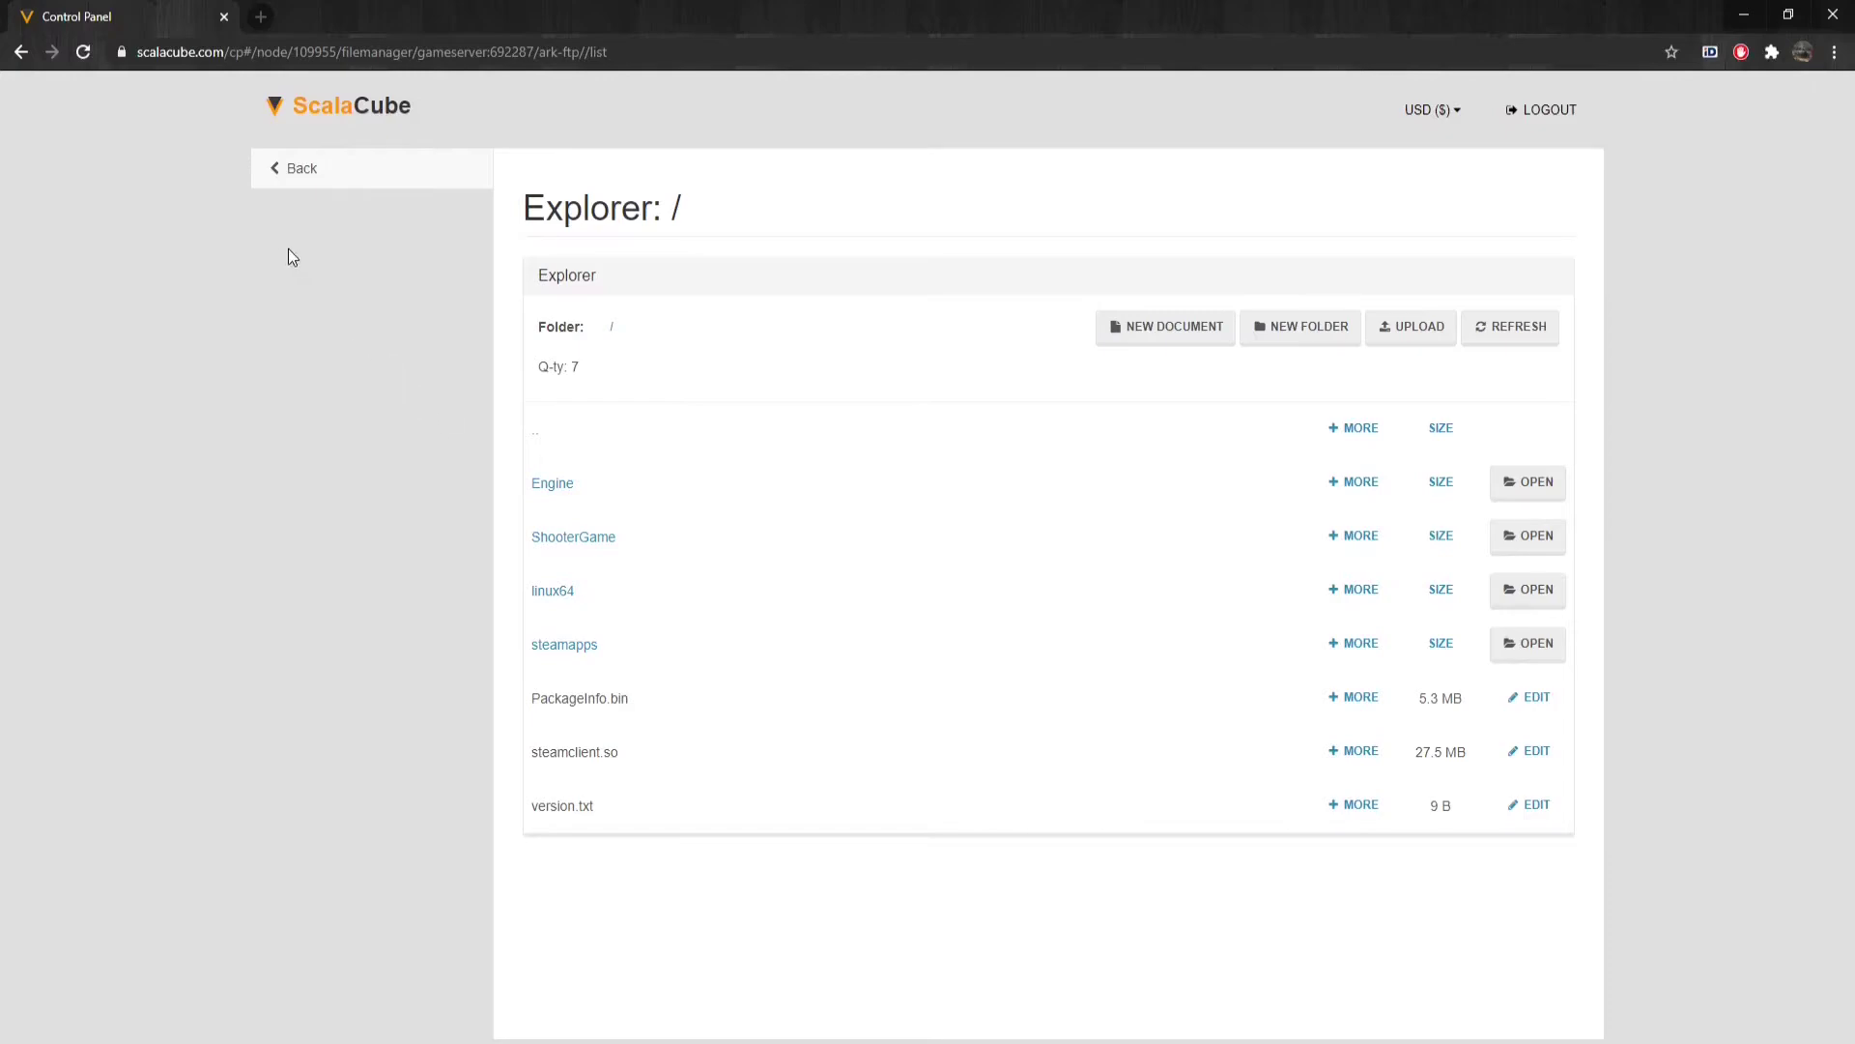
- Return to the game servers list and open the Backup System's new backup form
click(297, 174)
click(298, 176)
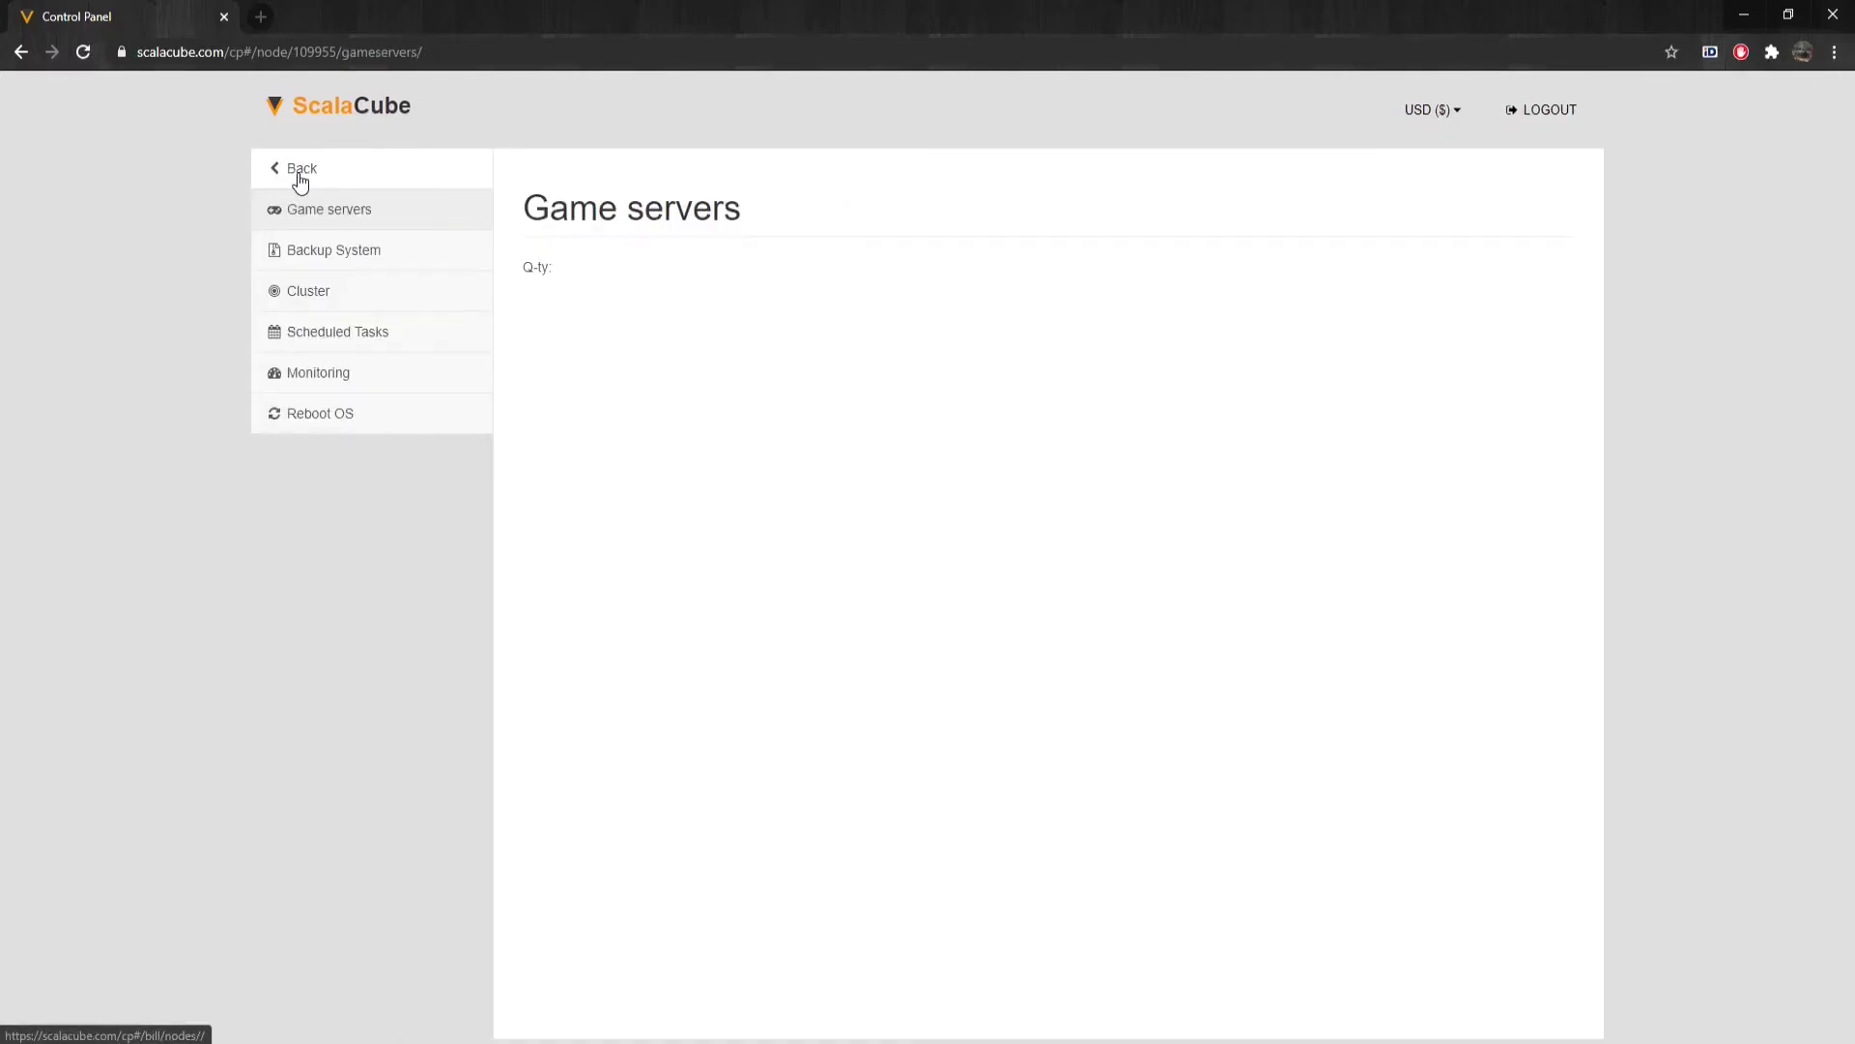
click(306, 259)
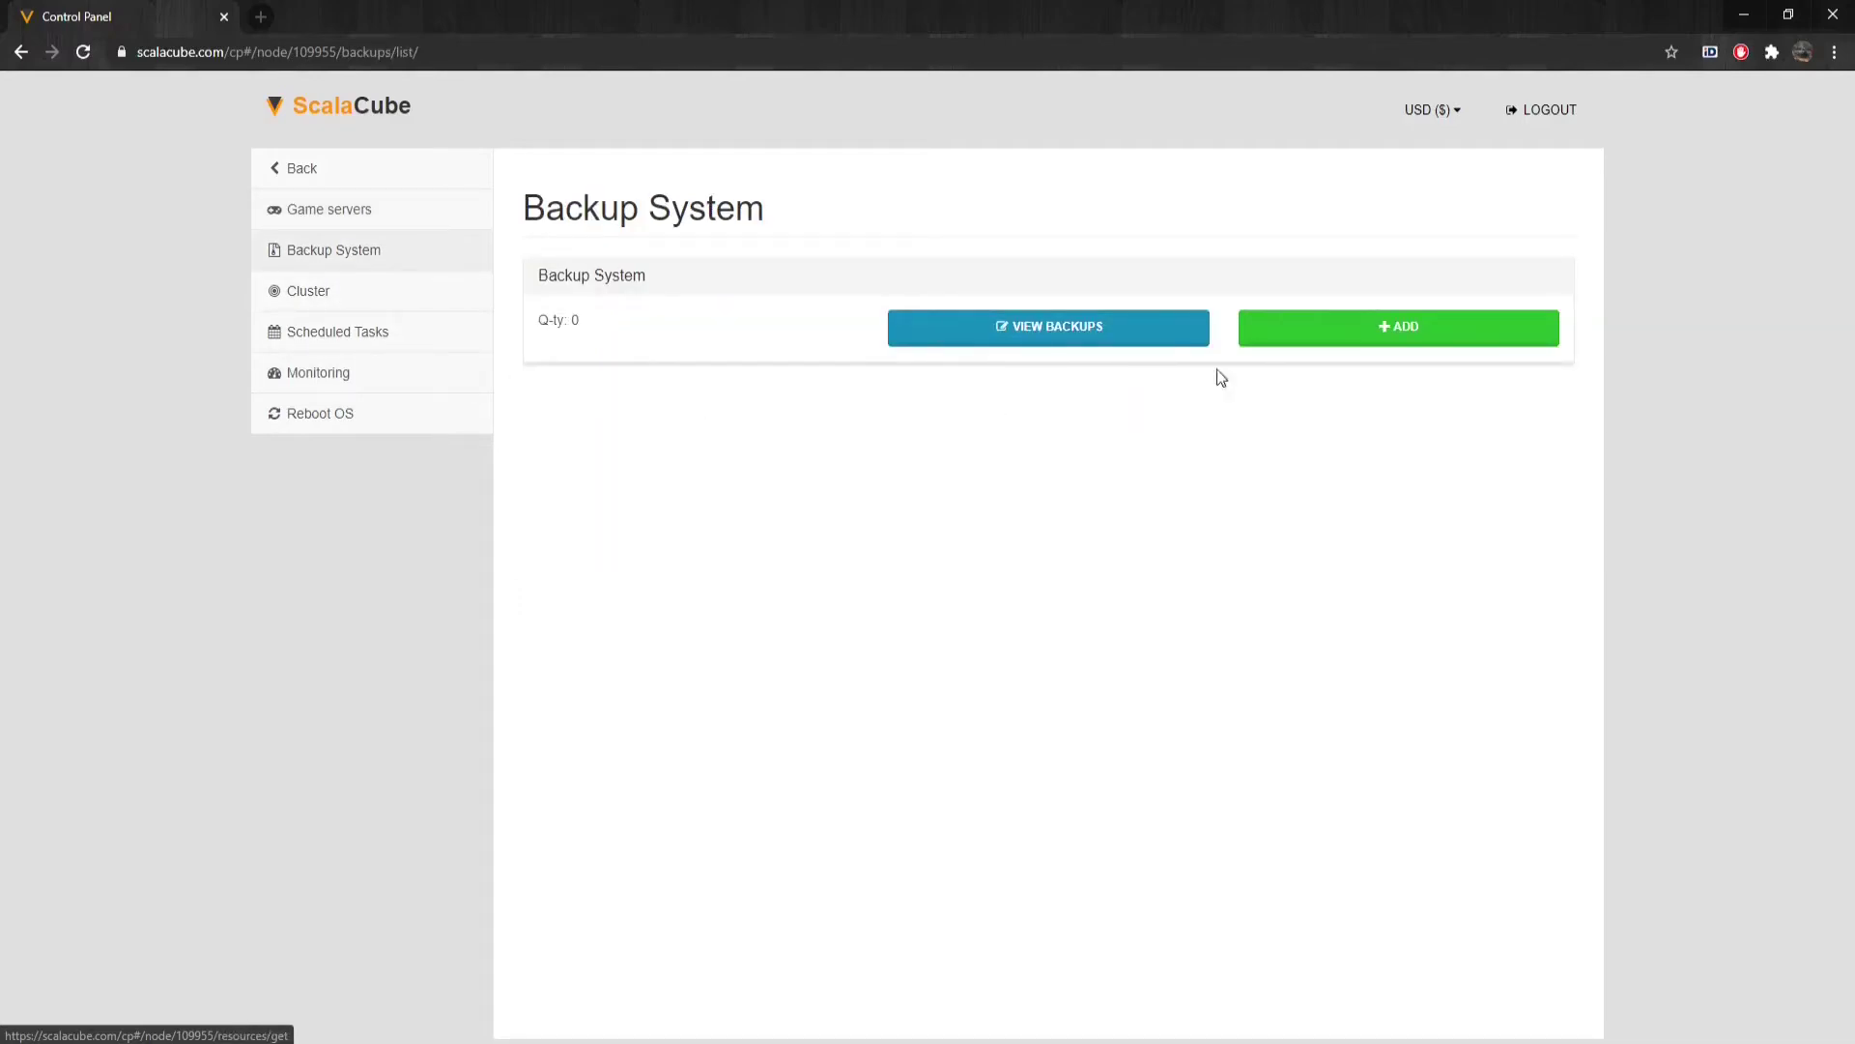
click(1278, 335)
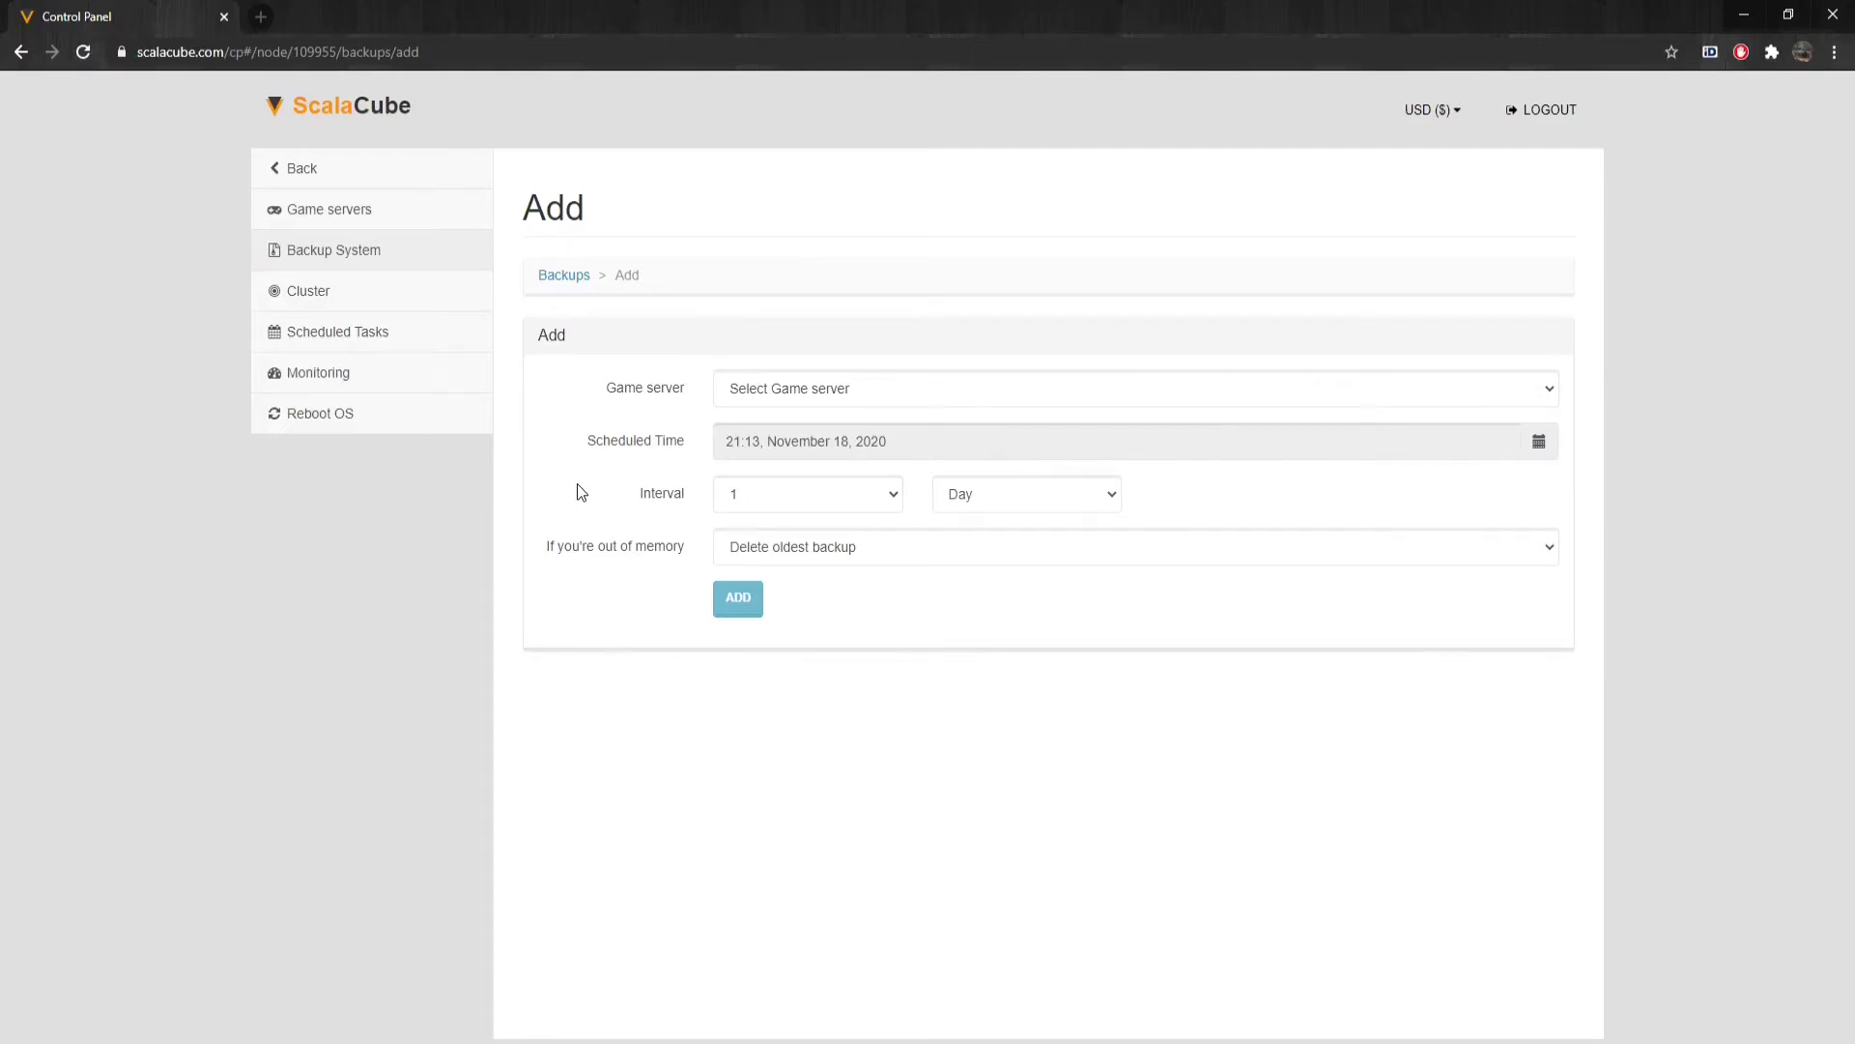
- Visit the Cluster page and the new scheduled task form, ending on the Monitoring page
click(356, 300)
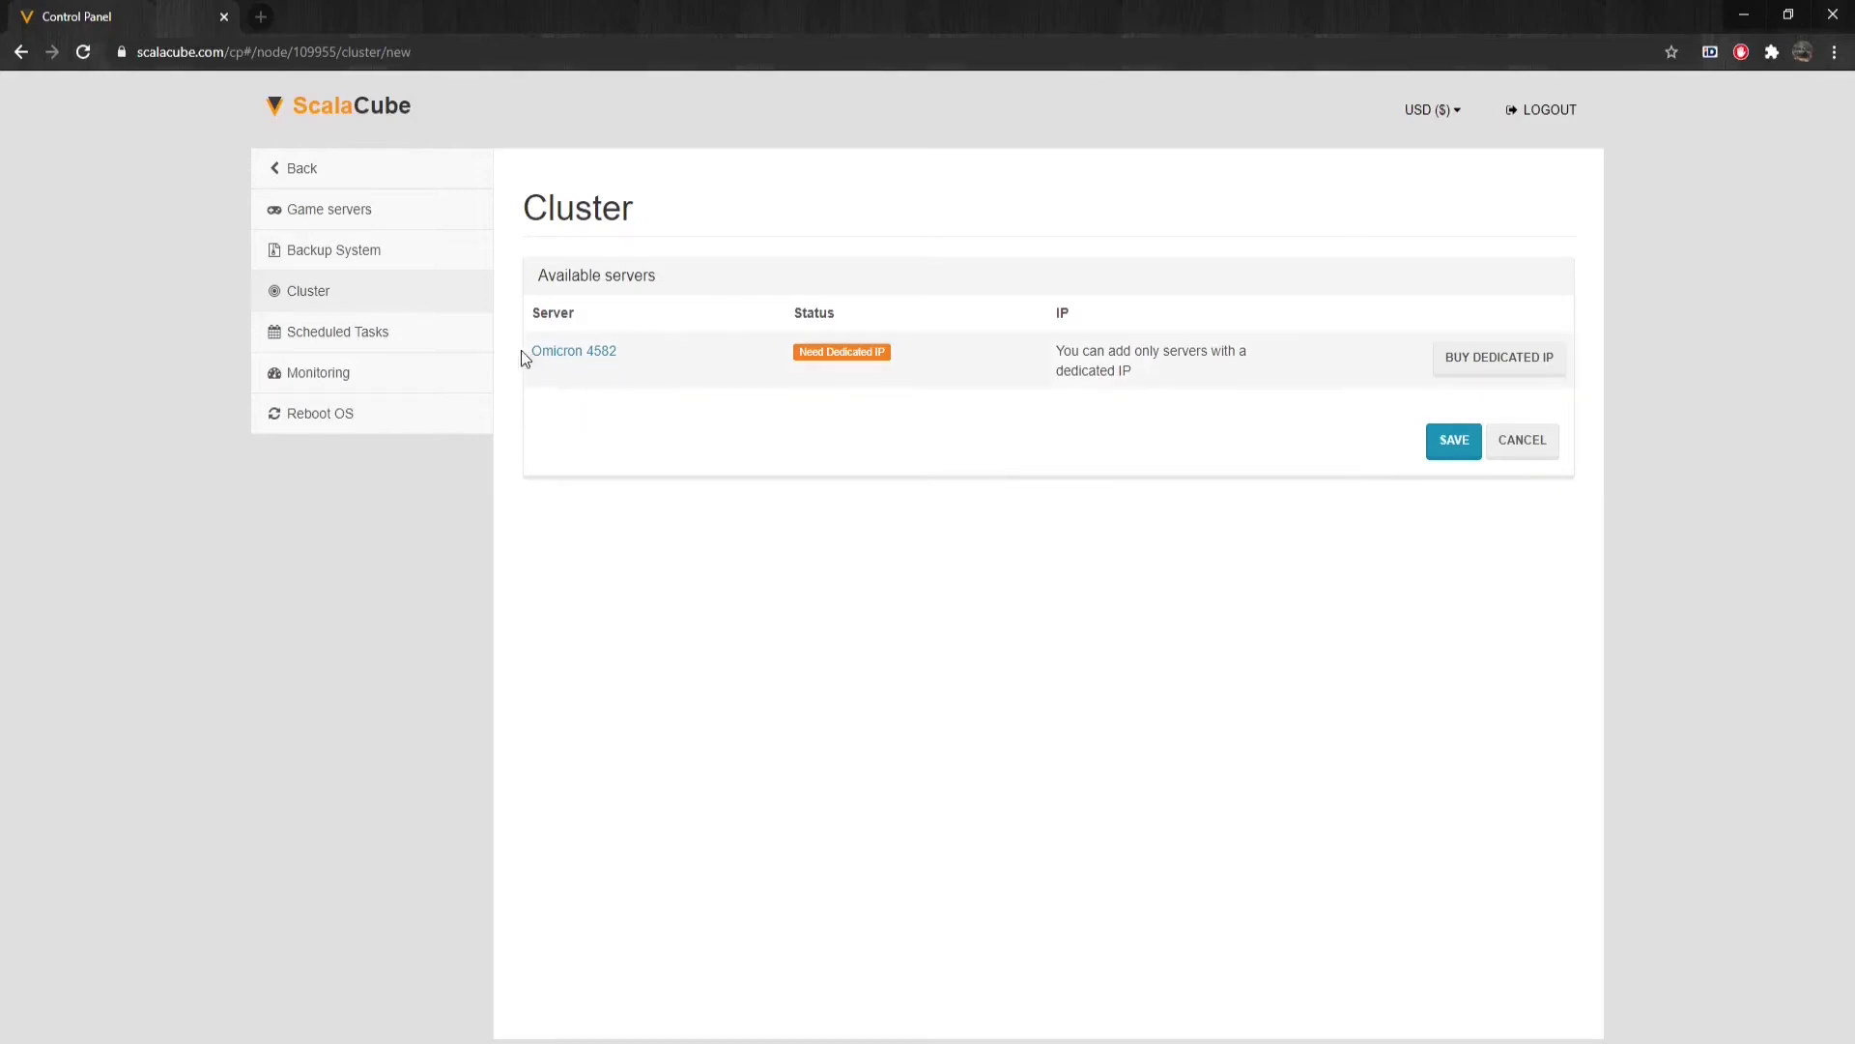
click(363, 330)
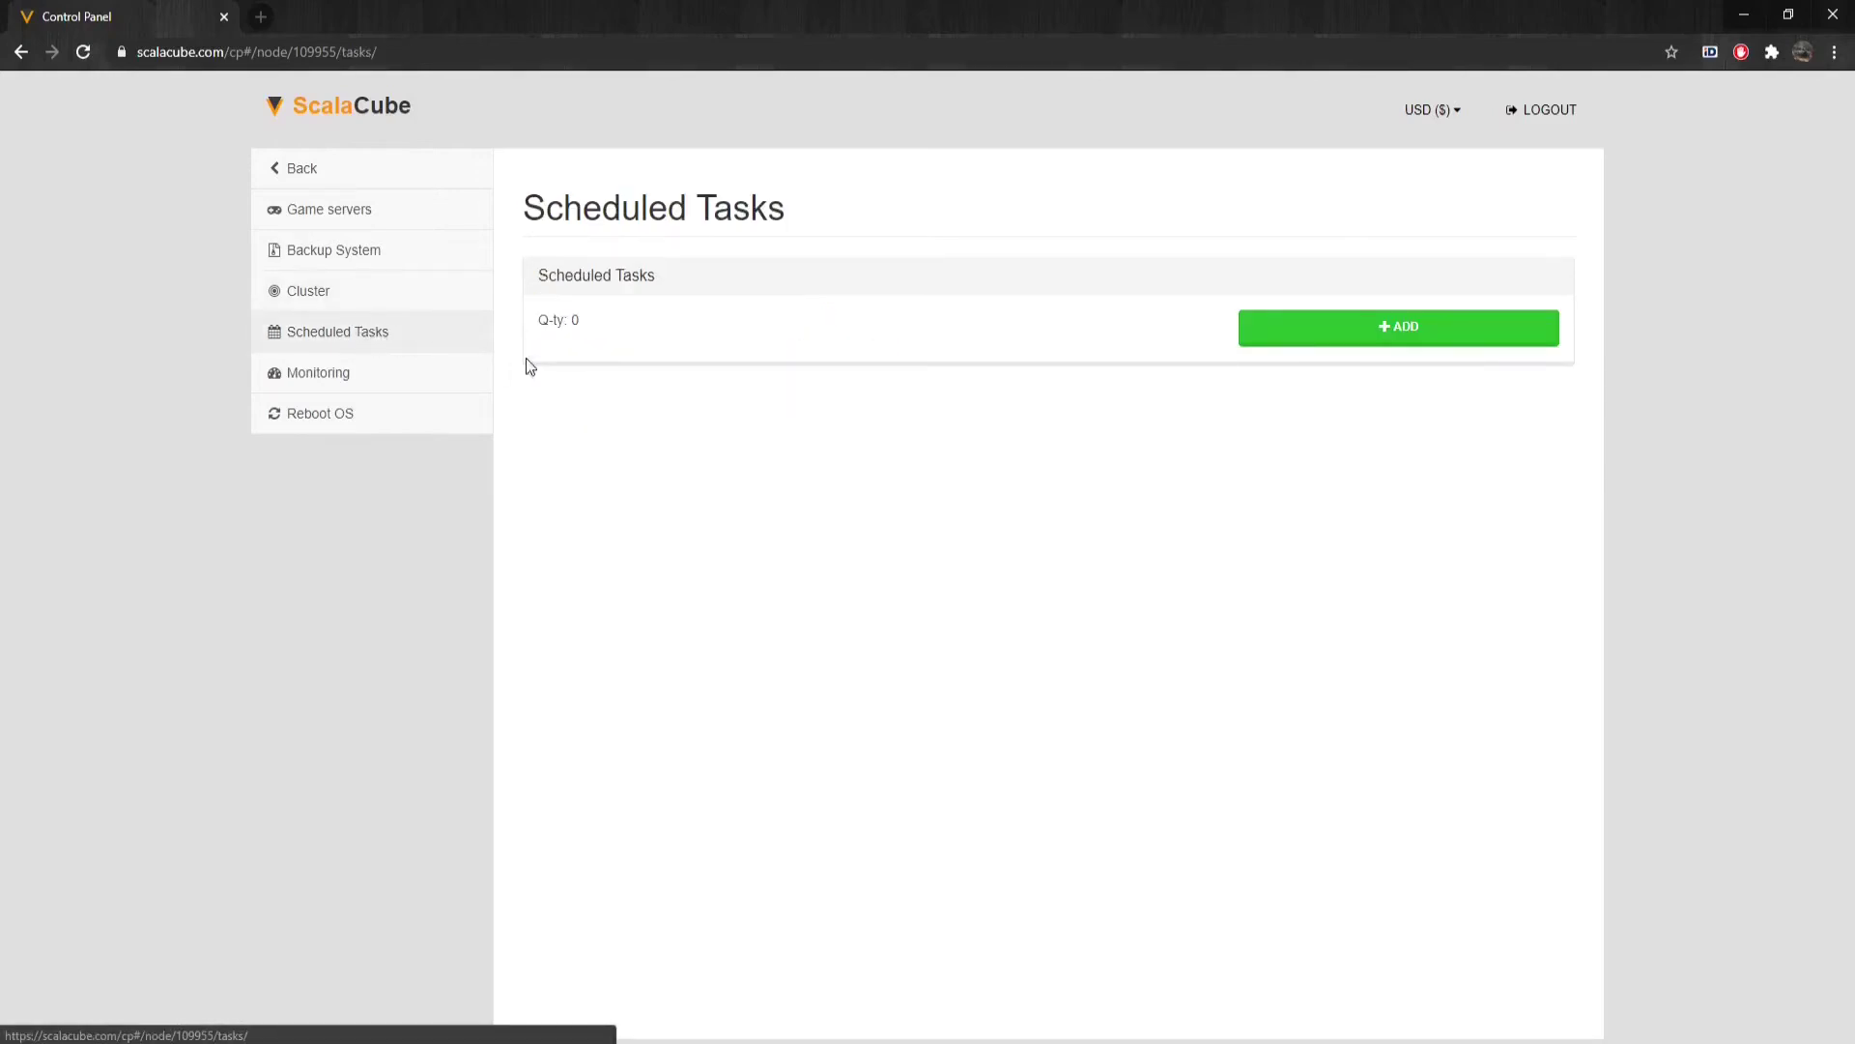
click(1322, 330)
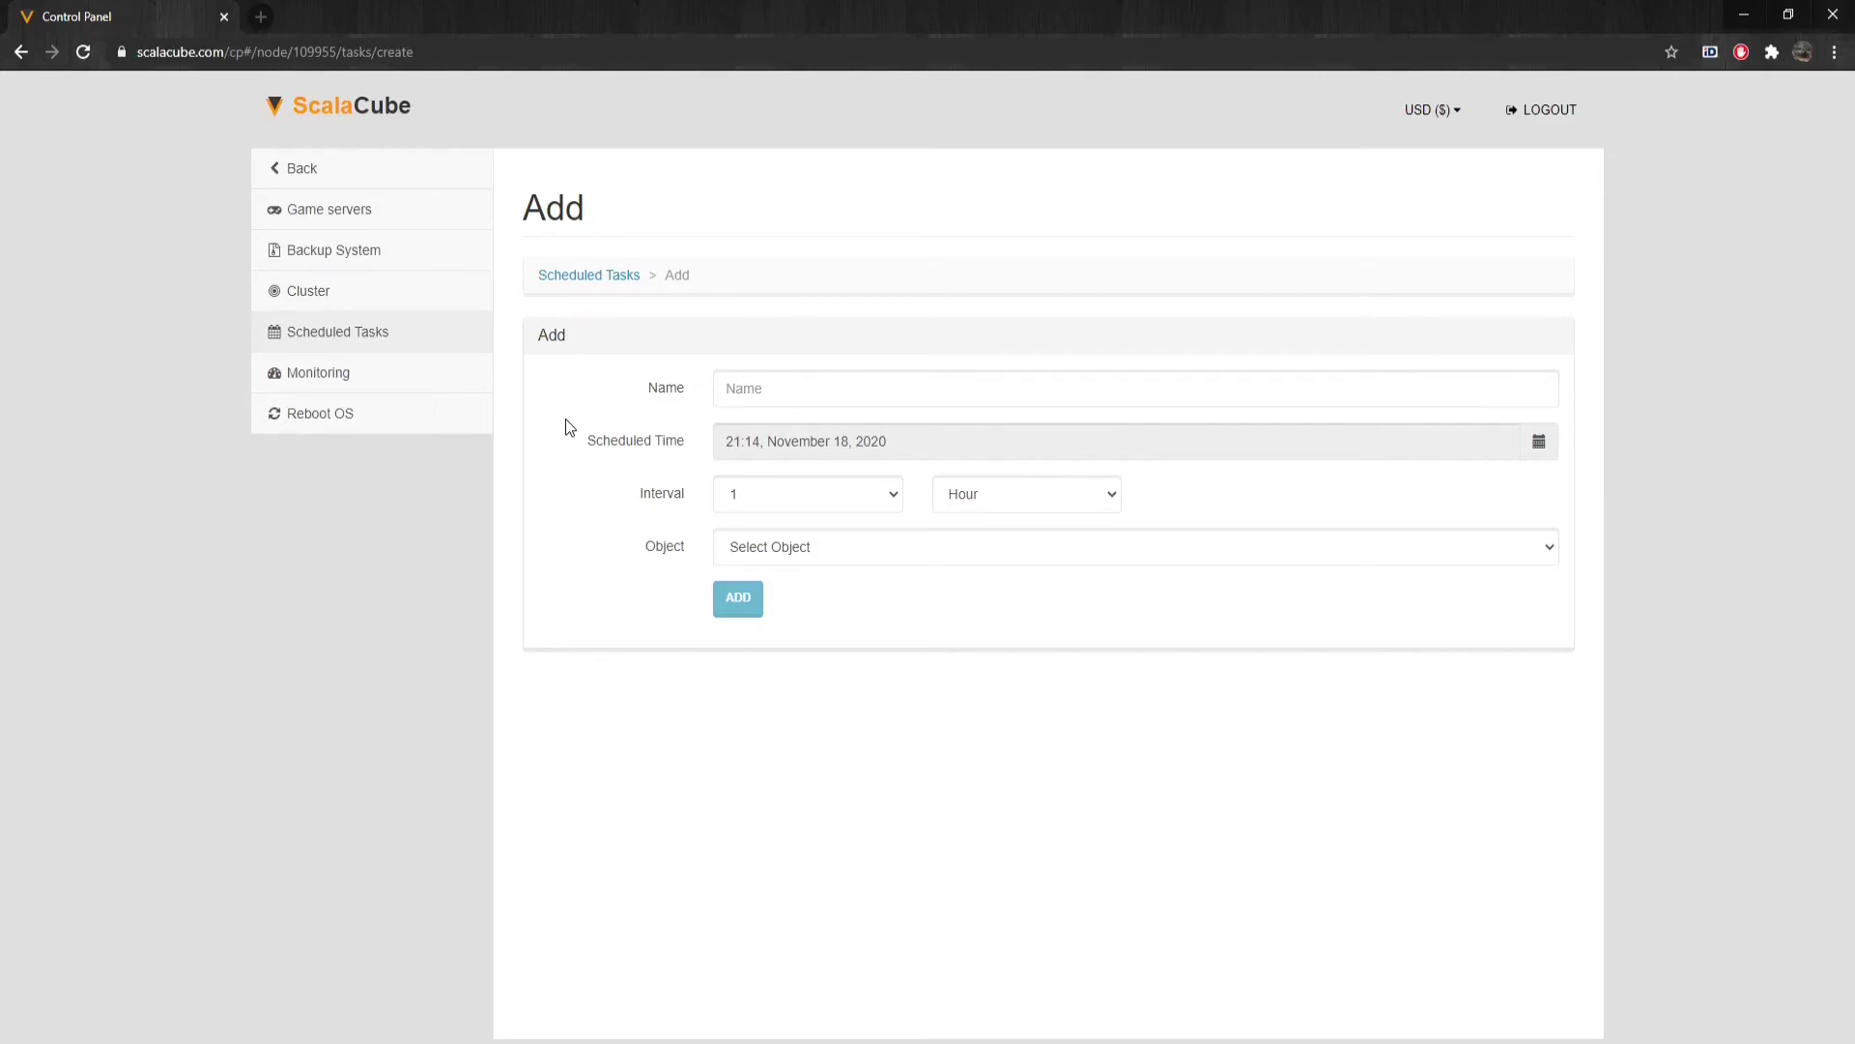
click(406, 378)
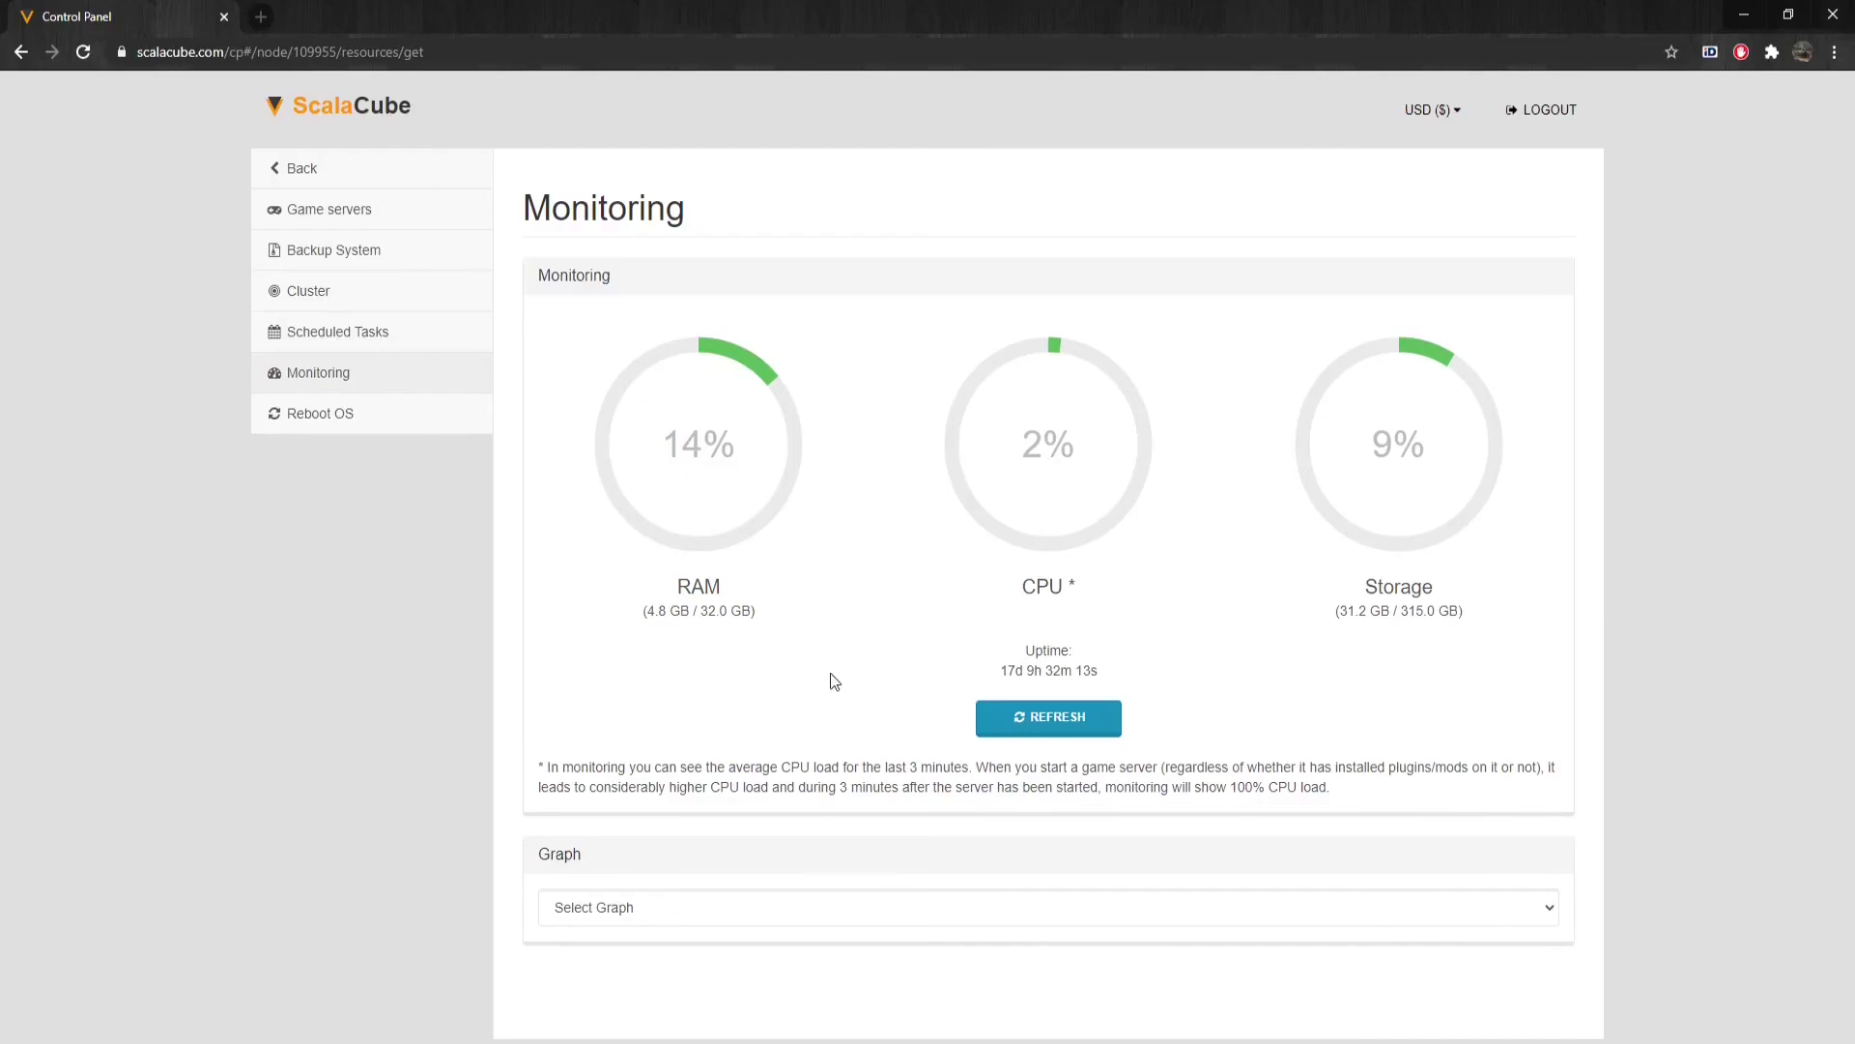
- Choose RAM in the Select Graph dropdown and inspect the usage chart peaking near 5,580 MB
click(821, 904)
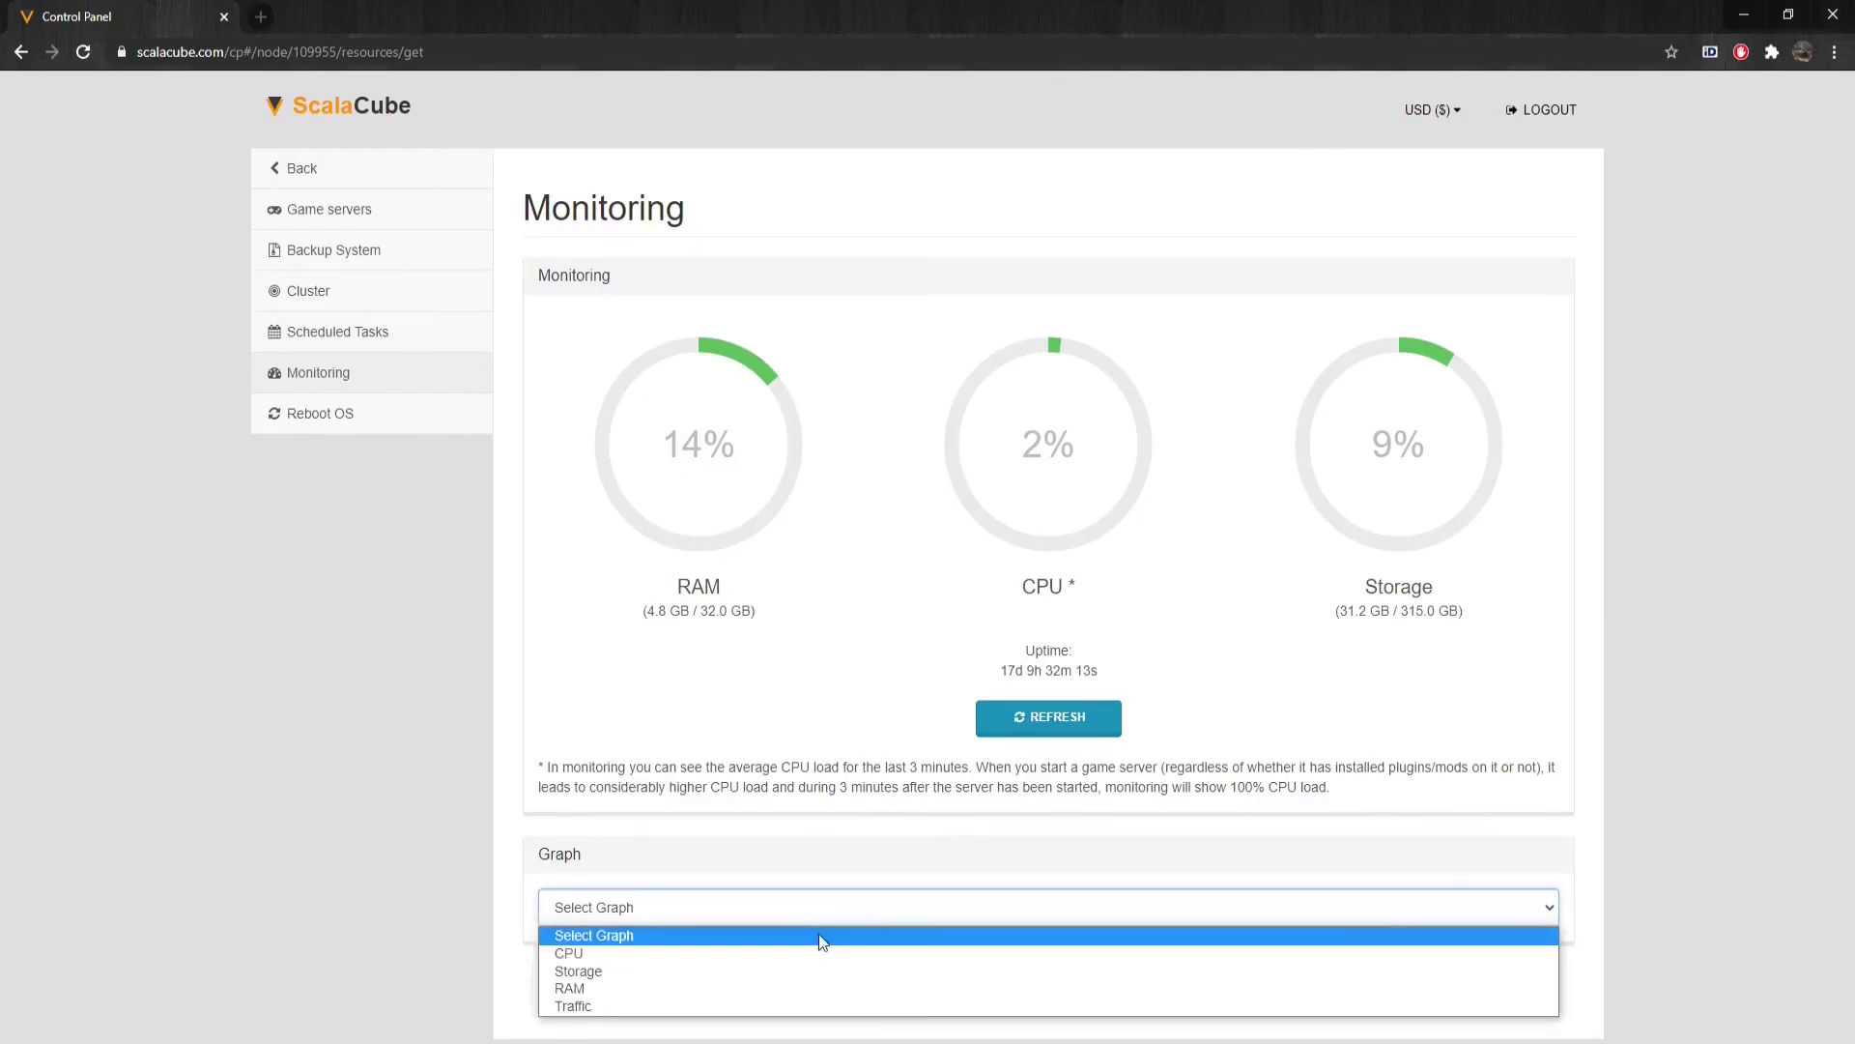
click(773, 989)
scroll(696, 771, down, 2)
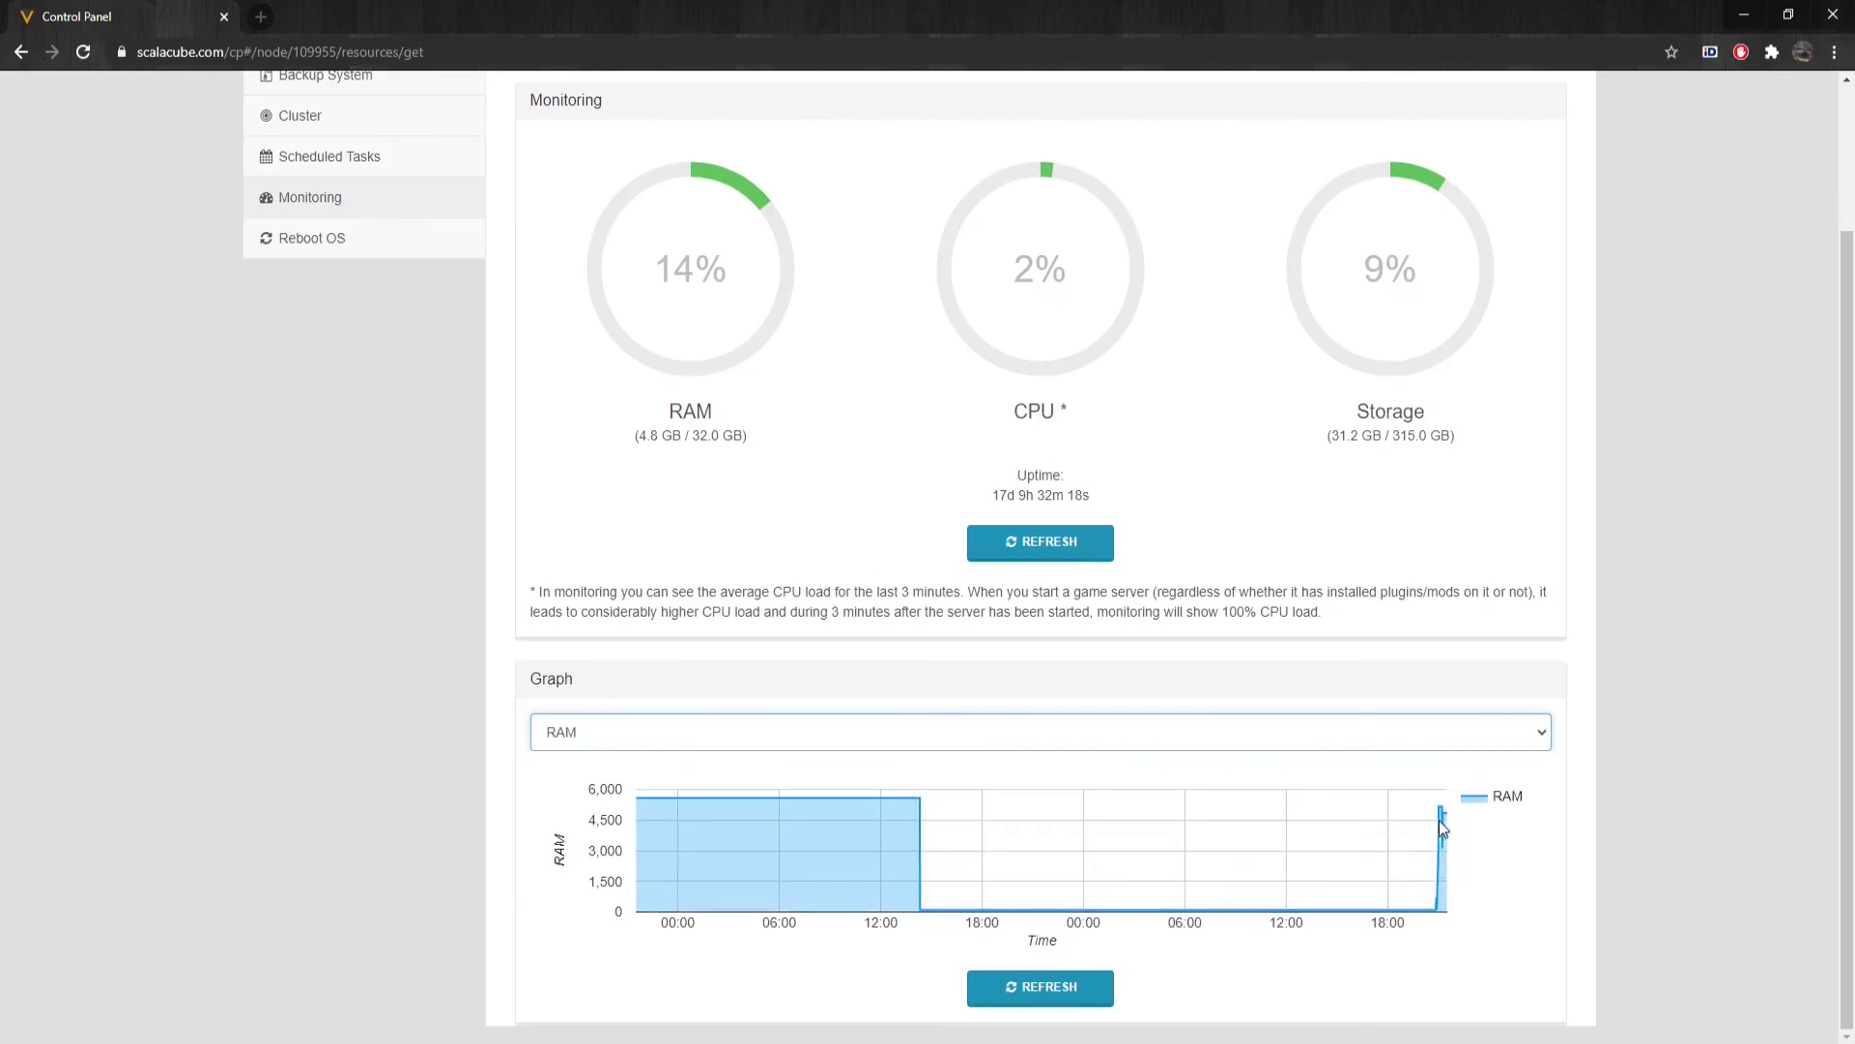
mouse_move(1447, 817)
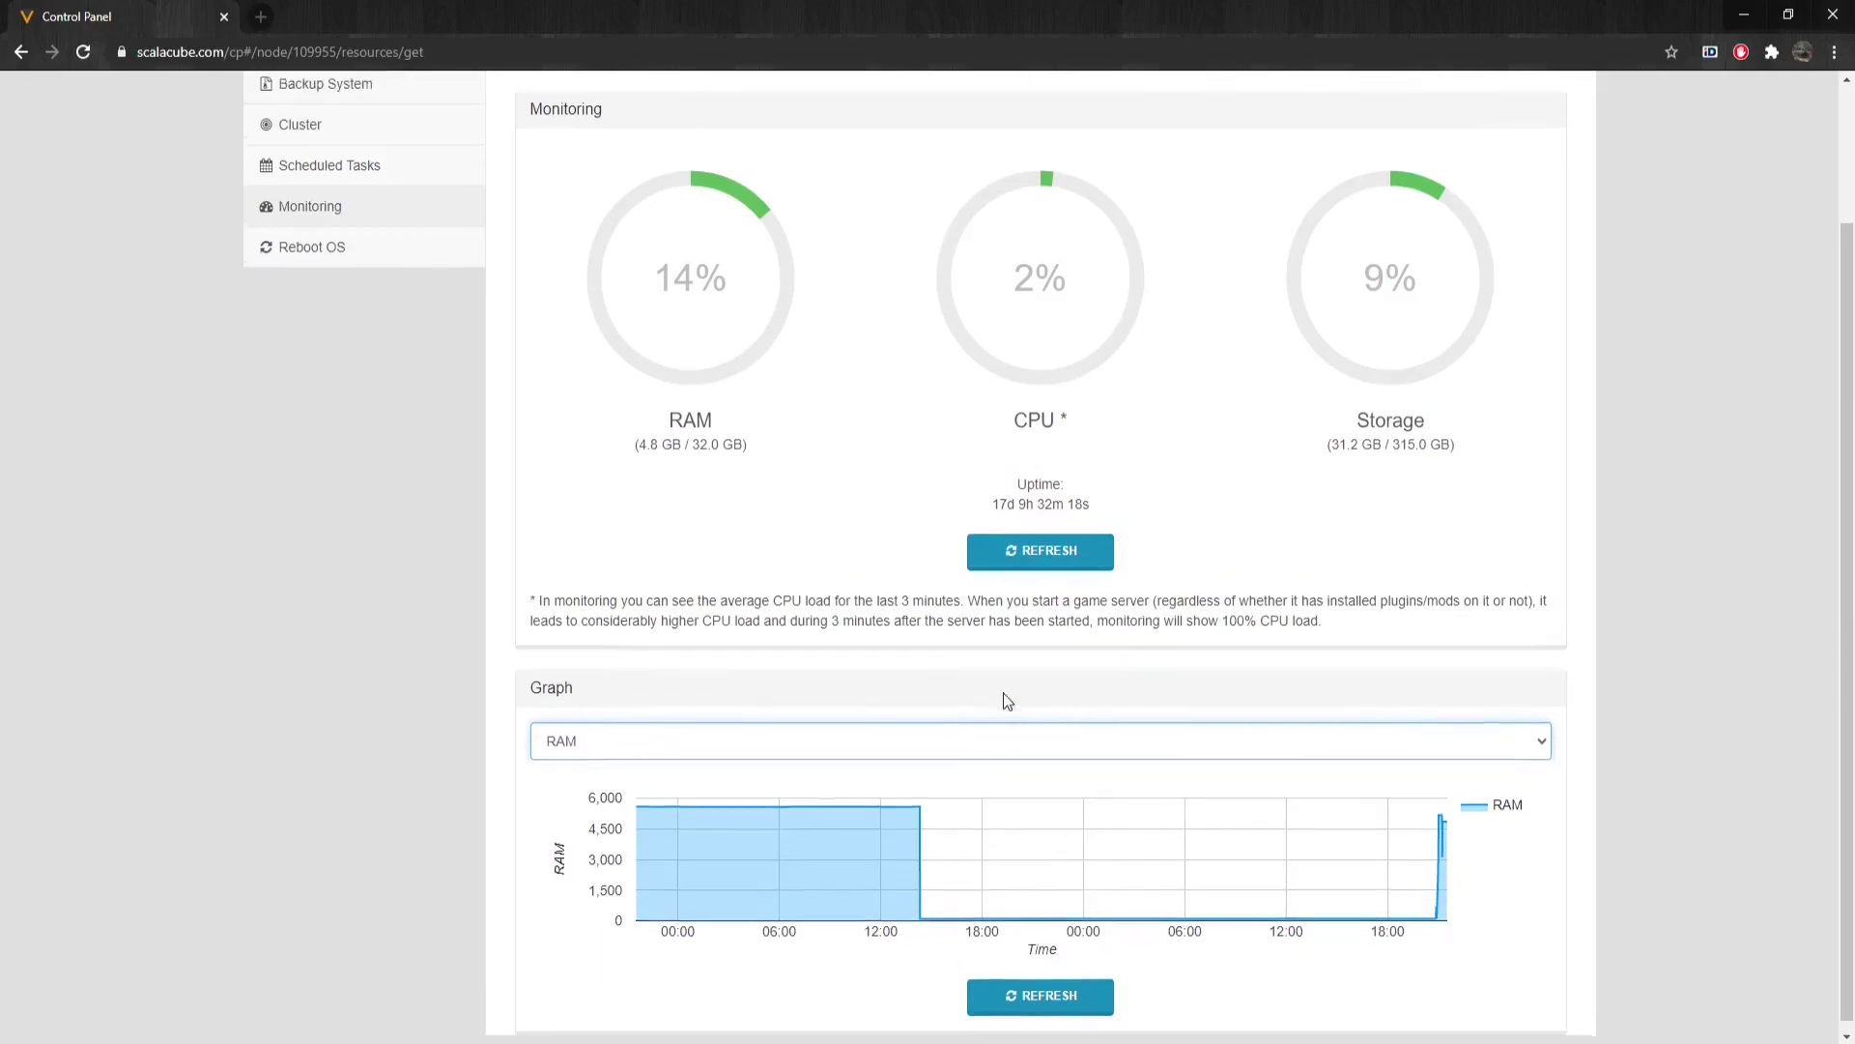
scroll(835, 595, up, 2)
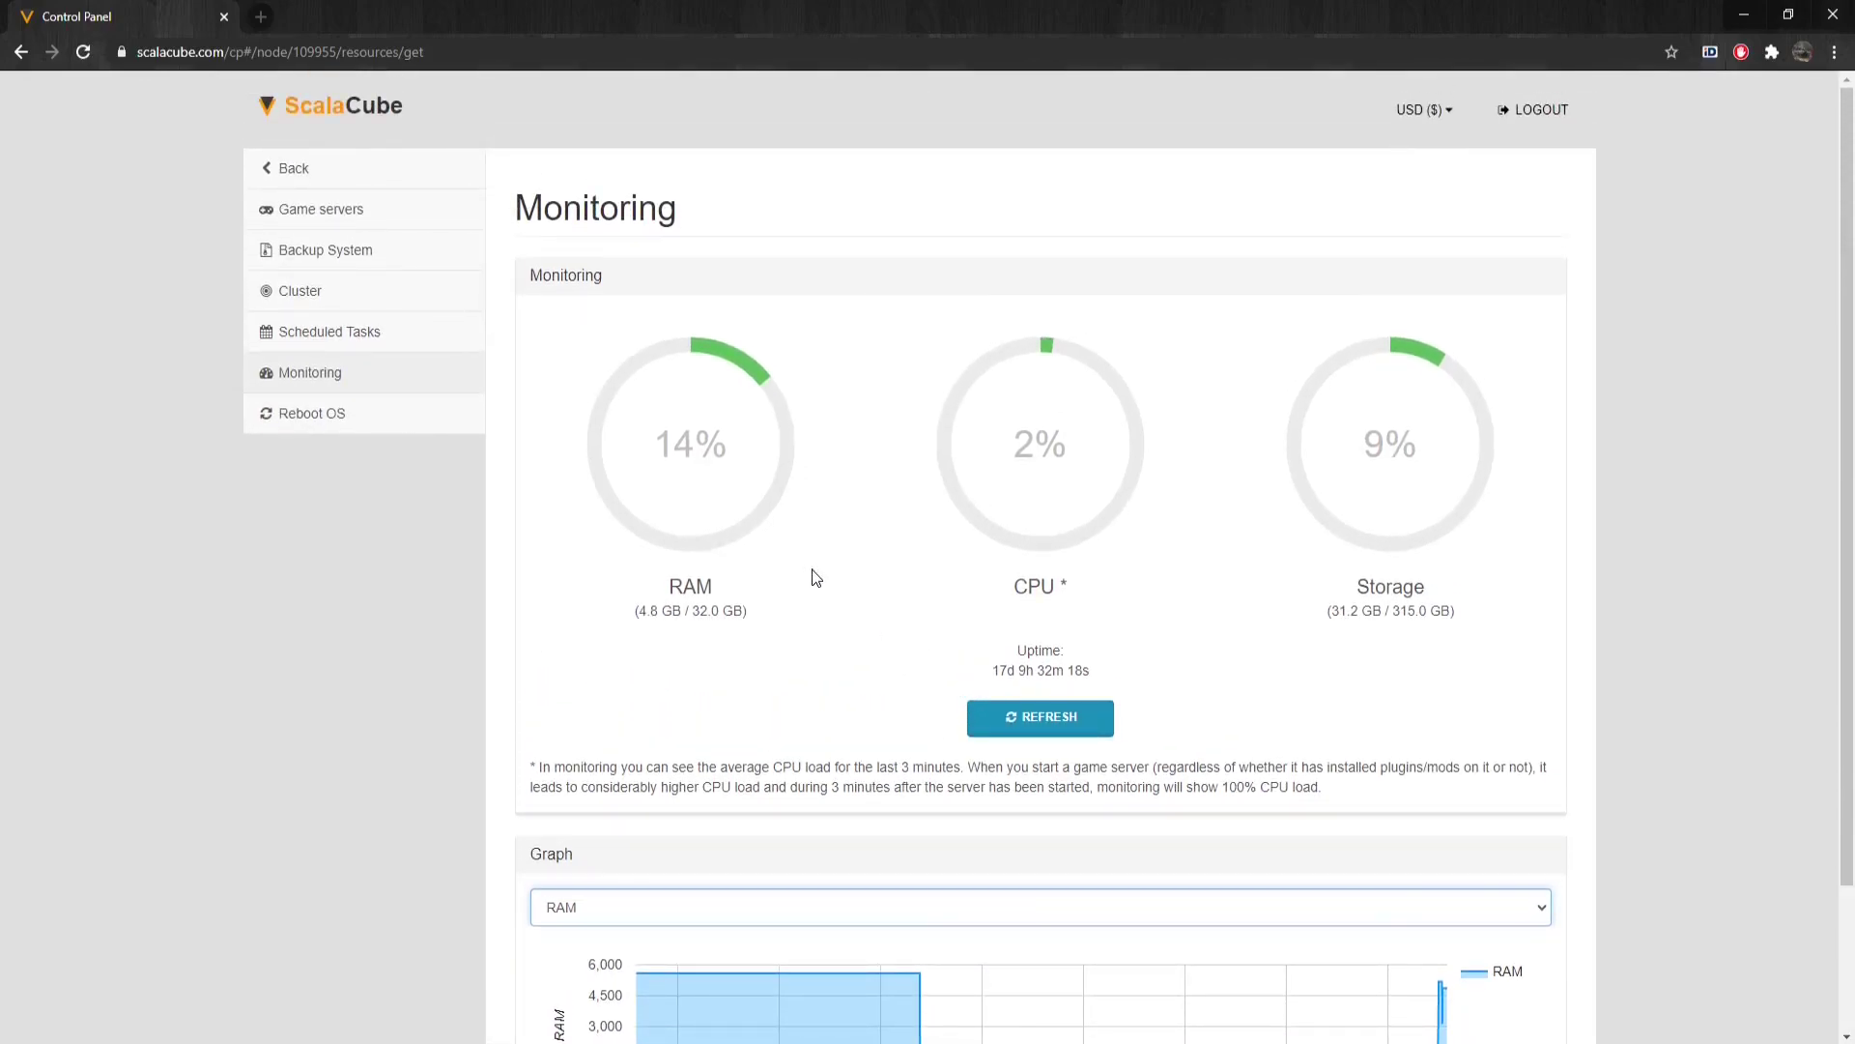